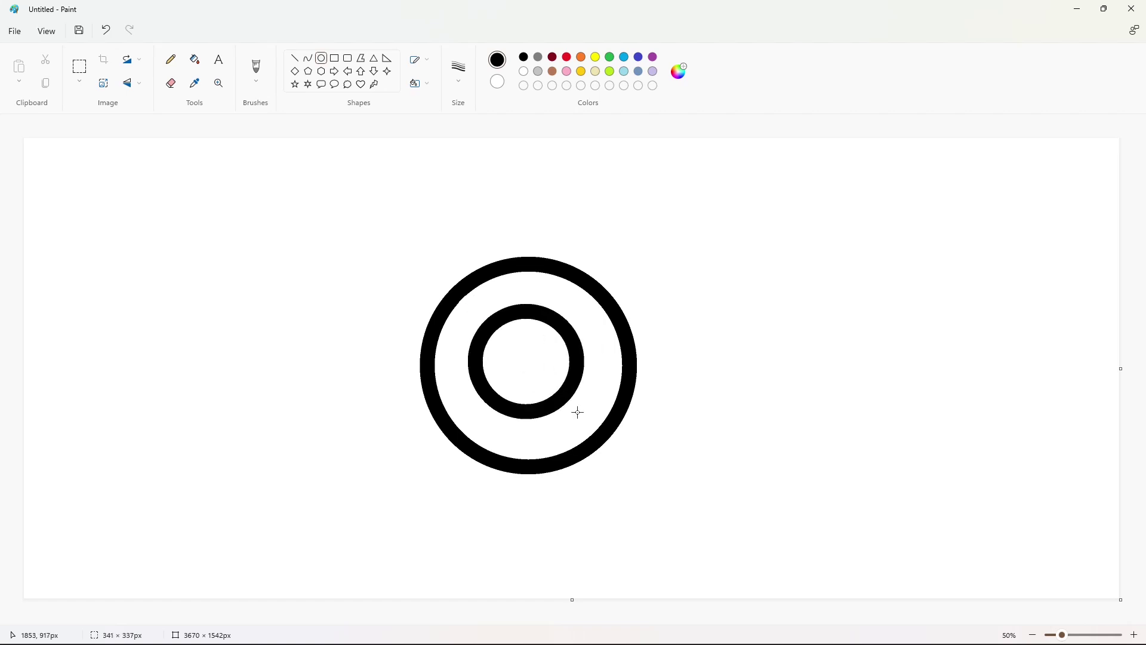
Enlarge the inner circle evenly so it sits concentrically inside the large black ring
{"action": "mouse_move", "coordinate": [514, 373]}
{"action": "left_mouse_down"}
{"action": "mouse_move", "coordinate": [514, 355]}
{"action": "mouse_move", "coordinate": [529, 438]}
{"action": "left_mouse_up"}
{"action": "left_click_drag", "start_coordinate": [477, 366], "coordinate": [456, 380]}
{"action": "left_click_drag", "start_coordinate": [579, 377], "coordinate": [600, 378]}
{"action": "left_click", "coordinate": [798, 407]}
Draw a third concentric circle about 292 × 298 px inside the middle ring and adjust its sides to centre it
{"action": "left_click_drag", "start_coordinate": [482, 330], "coordinate": [571, 416]}
{"action": "left_click_drag", "start_coordinate": [527, 382], "coordinate": [529, 373]}
{"action": "mouse_move", "coordinate": [529, 407]}
{"action": "left_mouse_down"}
{"action": "mouse_move", "coordinate": [536, 398]}
{"action": "mouse_move", "coordinate": [529, 409]}
{"action": "left_mouse_up"}
{"action": "left_click_drag", "start_coordinate": [483, 366], "coordinate": [486, 376]}
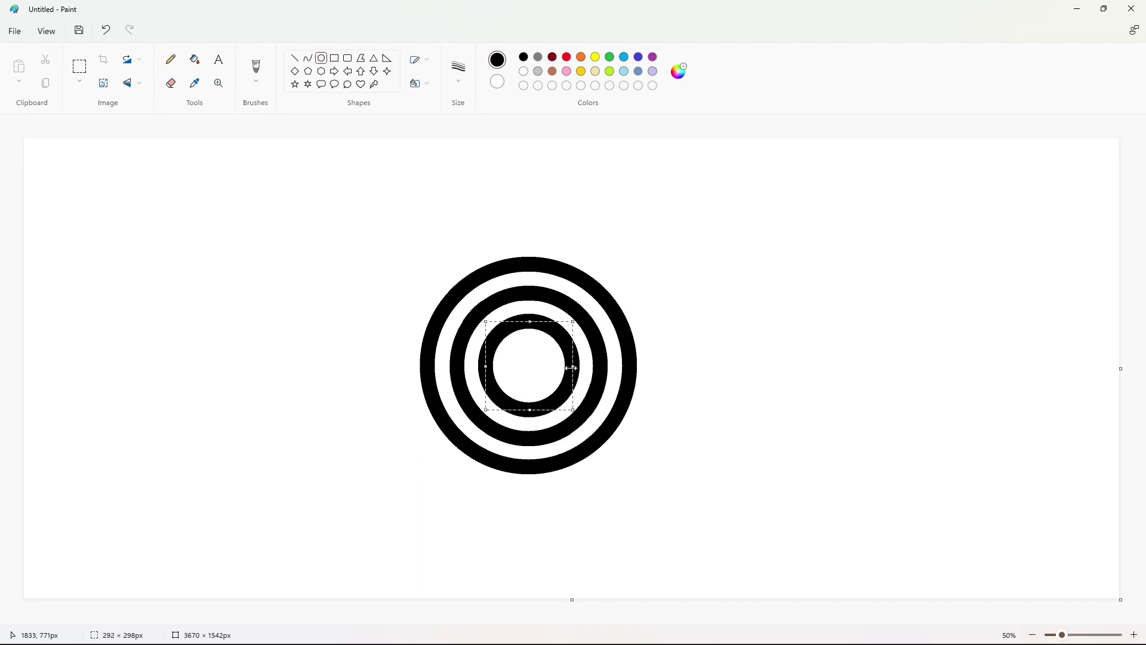
{"action": "left_click_drag", "start_coordinate": [571, 368], "coordinate": [568, 364]}
{"action": "left_click", "coordinate": [703, 393]}
Fill all three rings with purple
{"action": "left_click", "coordinate": [196, 62]}
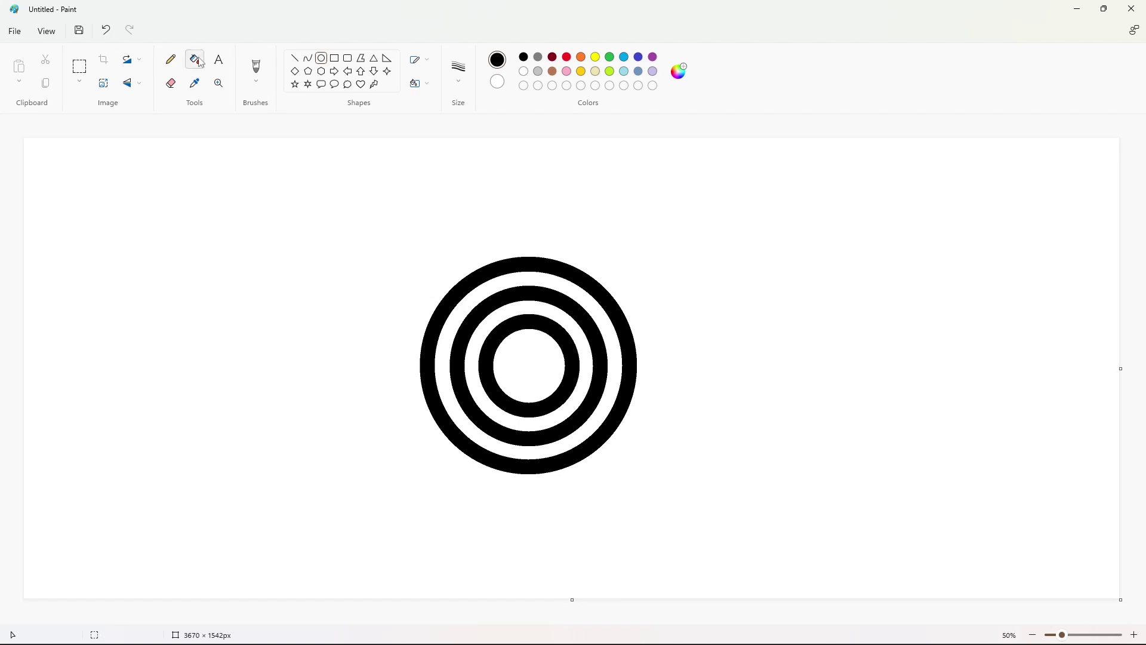
{"action": "left_click", "coordinate": [653, 57]}
{"action": "left_click", "coordinate": [537, 264]}
{"action": "left_click", "coordinate": [543, 293]}
{"action": "left_click", "coordinate": [544, 321]}
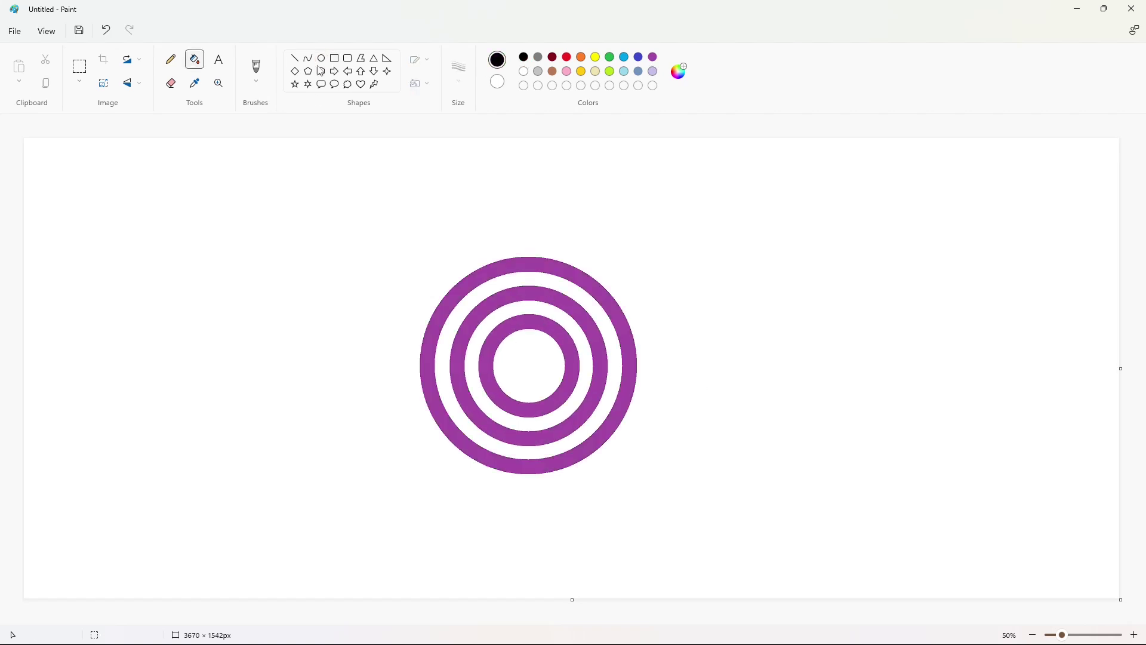
Draw a rectangle about 903 × 781 px around the three purple rings
{"action": "left_click", "coordinate": [335, 58]}
{"action": "left_click_drag", "start_coordinate": [391, 247], "coordinate": [666, 485]}
{"action": "mouse_move", "coordinate": [545, 414]}
{"action": "left_mouse_down"}
{"action": "mouse_move", "coordinate": [505, 412]}
{"action": "mouse_move", "coordinate": [540, 403]}
{"action": "left_mouse_up"}
{"action": "key", "text": "ctrl+z"}
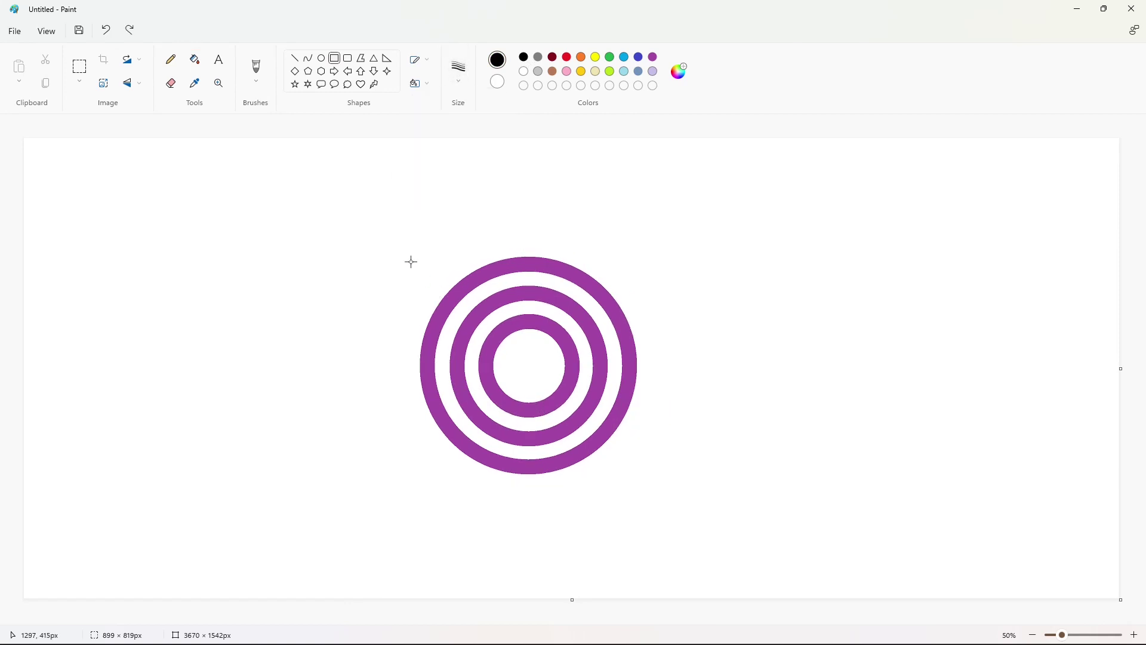
{"action": "left_click_drag", "start_coordinate": [401, 241], "coordinate": [671, 443]}
{"action": "left_click_drag", "start_coordinate": [570, 383], "coordinate": [550, 380]}
{"action": "left_click_drag", "start_coordinate": [519, 439], "coordinate": [531, 471]}
{"action": "key", "text": "ctrl+z"}
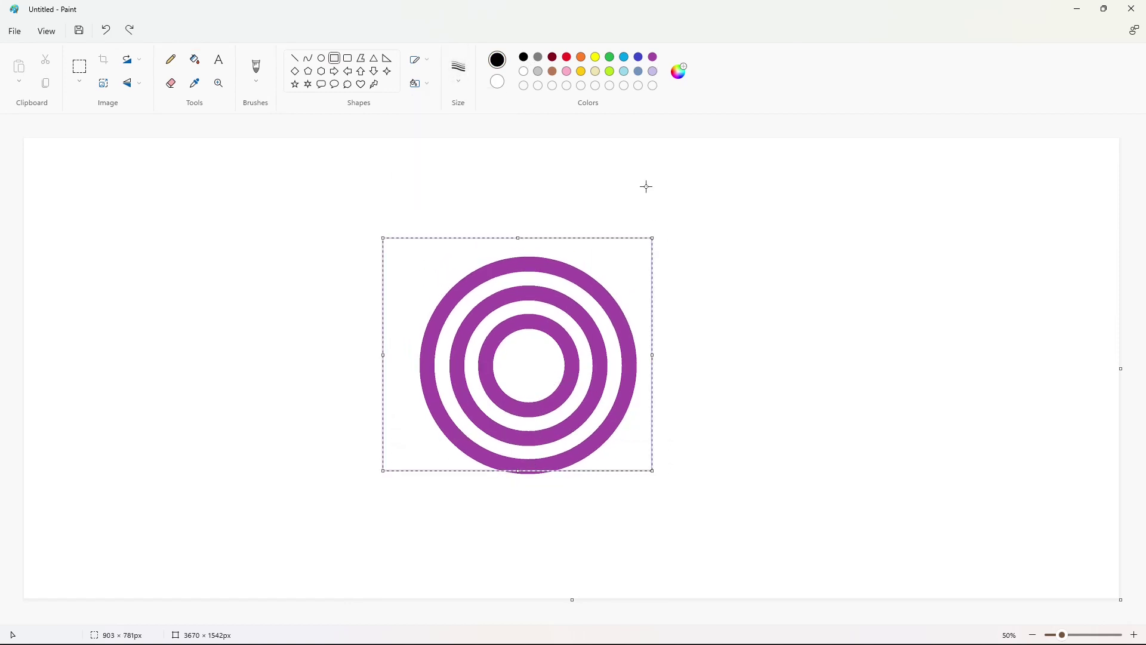
Set the rectangle's outline colour to indigo and increase its line thickness
{"action": "left_click", "coordinate": [638, 57]}
{"action": "key", "text": "ctrl+plus"}
{"action": "key", "text": "ctrl+plus"}
{"action": "key", "text": "ctrl+plus"}
{"action": "key", "text": "ctrl+plus"}
{"action": "key", "text": "ctrl+plus"}
{"action": "key", "text": "ctrl+plus"}
{"action": "key", "text": "ctrl+plus"}
{"action": "key", "text": "ctrl+plus"}
{"action": "key", "text": "ctrl+plus"}
{"action": "key", "text": "ctrl+plus"}
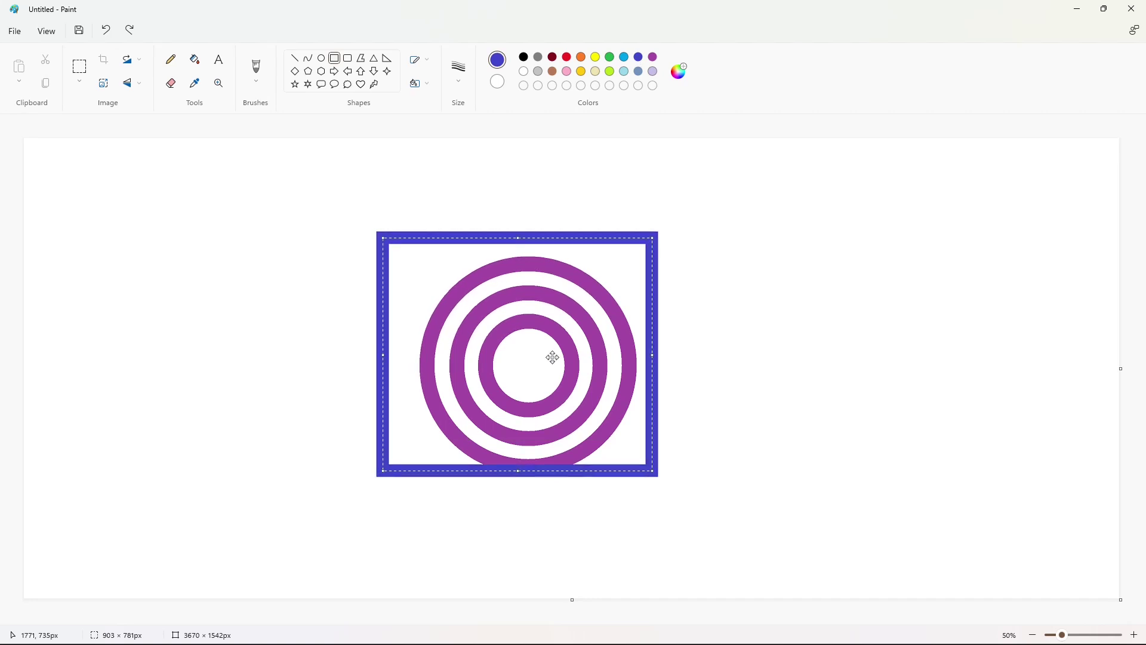
Nudge the indigo rectangle slightly down and to the left
{"action": "key", "text": "Down"}
{"action": "key", "text": "Down"}
{"action": "key", "text": "Down"}
{"action": "key", "text": "Down"}
{"action": "key", "text": "Down"}
{"action": "key", "text": "Down"}
{"action": "key", "text": "Up"}
{"action": "key", "text": "Up"}
{"action": "key", "text": "Up"}
{"action": "key", "text": "Left"}
{"action": "key", "text": "Left"}
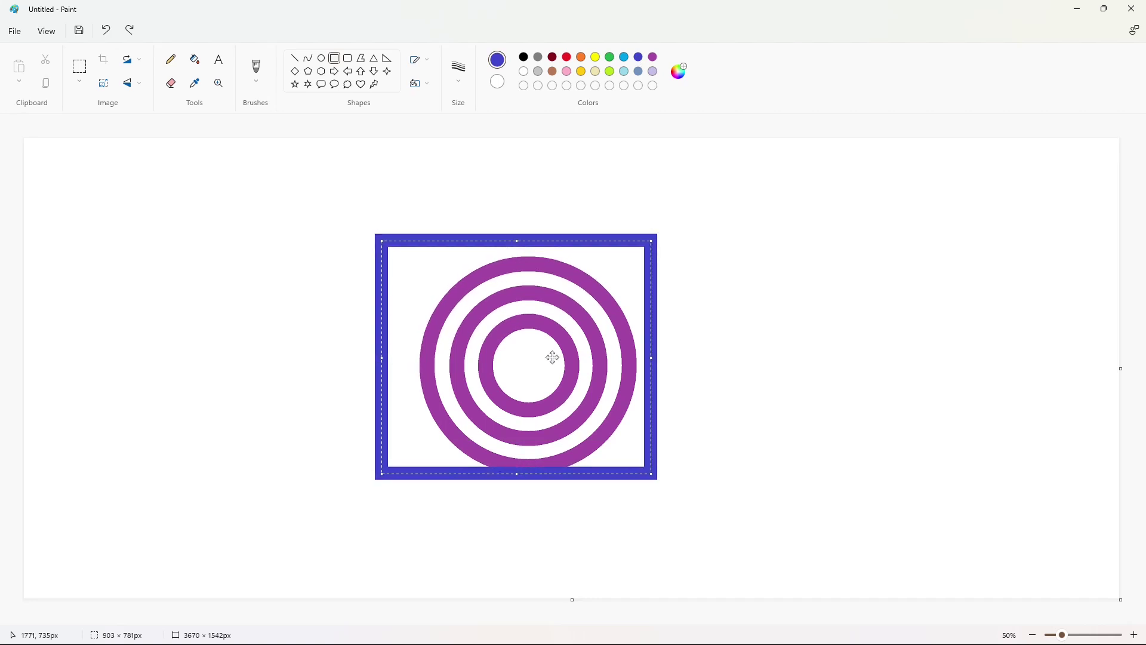
Move the rectangle's left side inward and its bottom side down so it frames the rings evenly
{"action": "left_click_drag", "start_coordinate": [381, 358], "coordinate": [406, 359]}
{"action": "left_click_drag", "start_coordinate": [529, 474], "coordinate": [533, 491]}
{"action": "left_click", "coordinate": [758, 452]}
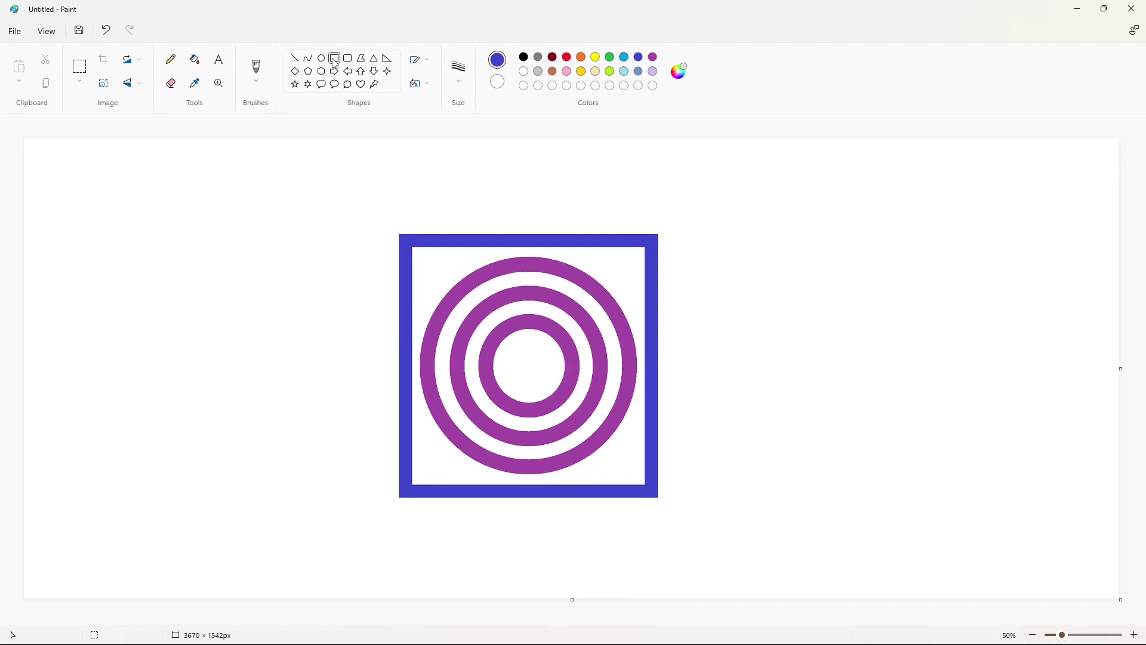
Draw an indigo vertical line about 405 px long from the rings' centre to the frame's bottom edge, nudged to the centre axis
{"action": "left_click", "coordinate": [295, 58]}
{"action": "left_click_drag", "start_coordinate": [529, 367], "coordinate": [529, 489]}
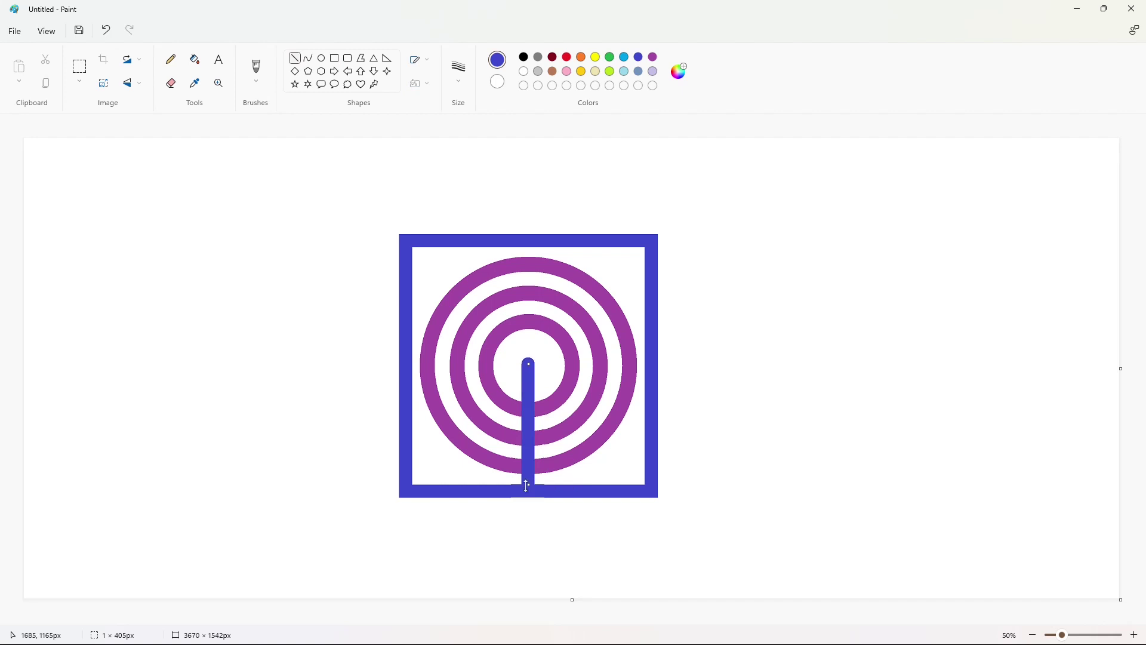
{"action": "key", "text": "Right"}
{"action": "key", "text": "Right"}
{"action": "key", "text": "Right"}
{"action": "key", "text": "Right"}
{"action": "left_click", "coordinate": [578, 472]}
Cover the rounded top end of the vertical bar with a filled white rectangle to square it off
{"action": "left_click", "coordinate": [334, 58]}
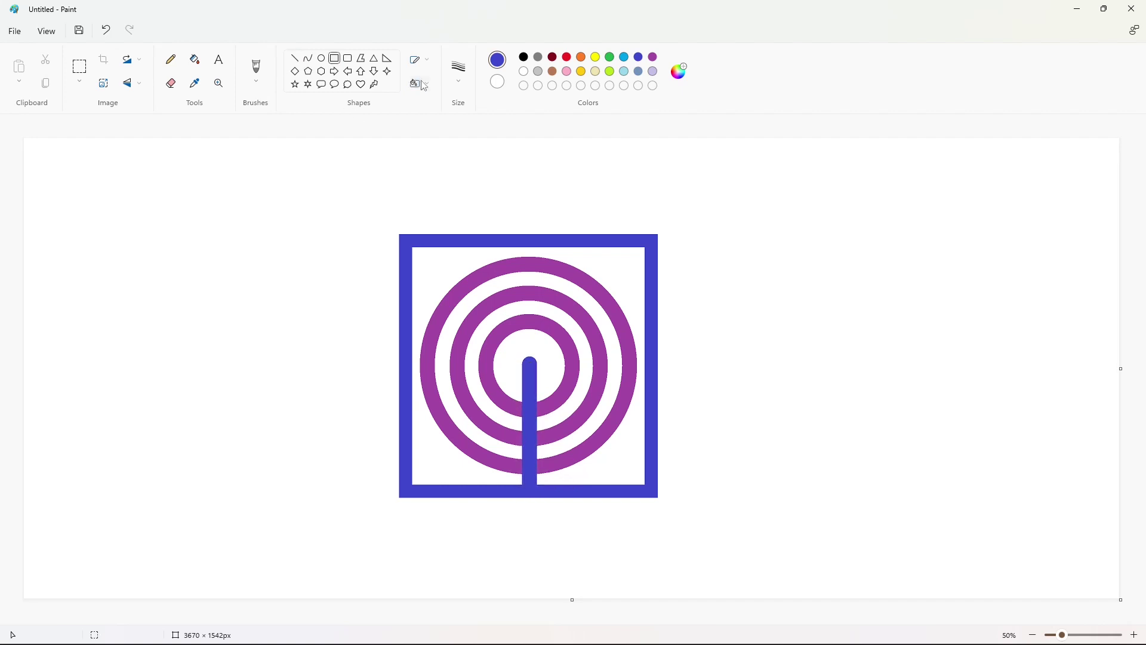
{"action": "left_click", "coordinate": [418, 83]}
{"action": "left_click", "coordinate": [388, 135]}
{"action": "left_click", "coordinate": [523, 71]}
{"action": "left_click_drag", "start_coordinate": [509, 345], "coordinate": [547, 356]}
Fill the square frame and the connected vertical bar with black
{"action": "left_click", "coordinate": [194, 60]}
{"action": "left_click", "coordinate": [524, 57]}
{"action": "left_click", "coordinate": [651, 242]}
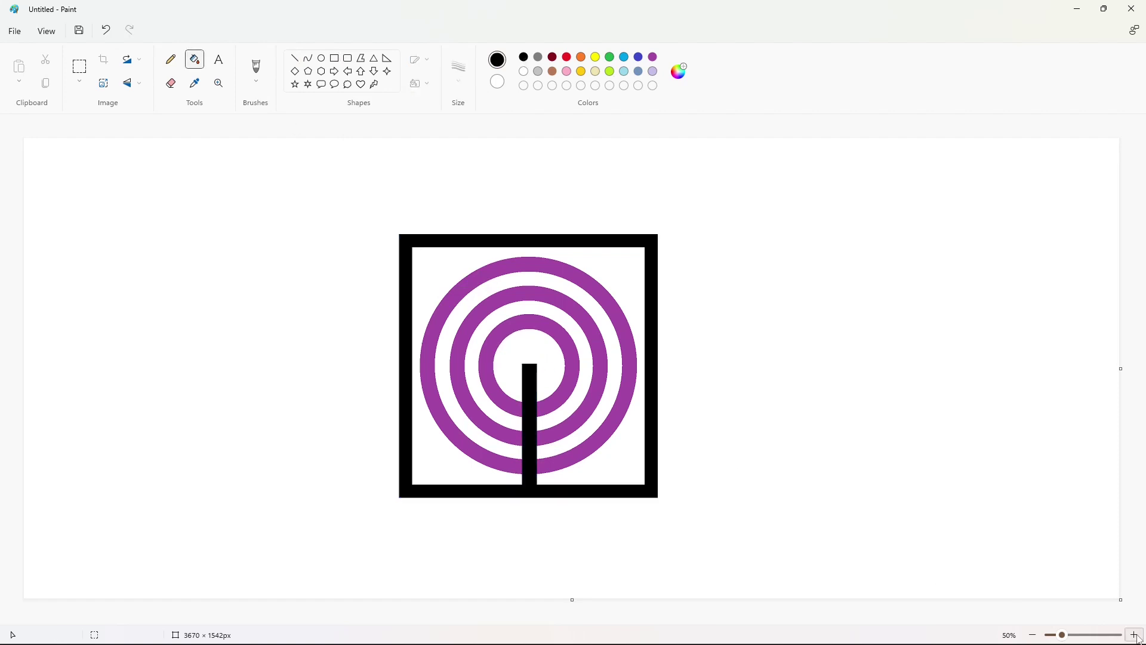
Draw thin white vertical lines across the purple rings on both sides of the black bar
{"action": "left_click", "coordinate": [1134, 634]}
{"action": "scroll", "coordinate": [1070, 620], "scroll_direction": "down", "scroll_amount": 3}
{"action": "left_click", "coordinate": [1032, 634]}
{"action": "left_click", "coordinate": [295, 58]}
{"action": "left_click", "coordinate": [522, 71]}
{"action": "left_click", "coordinate": [458, 71]}
{"action": "left_click", "coordinate": [458, 192]}
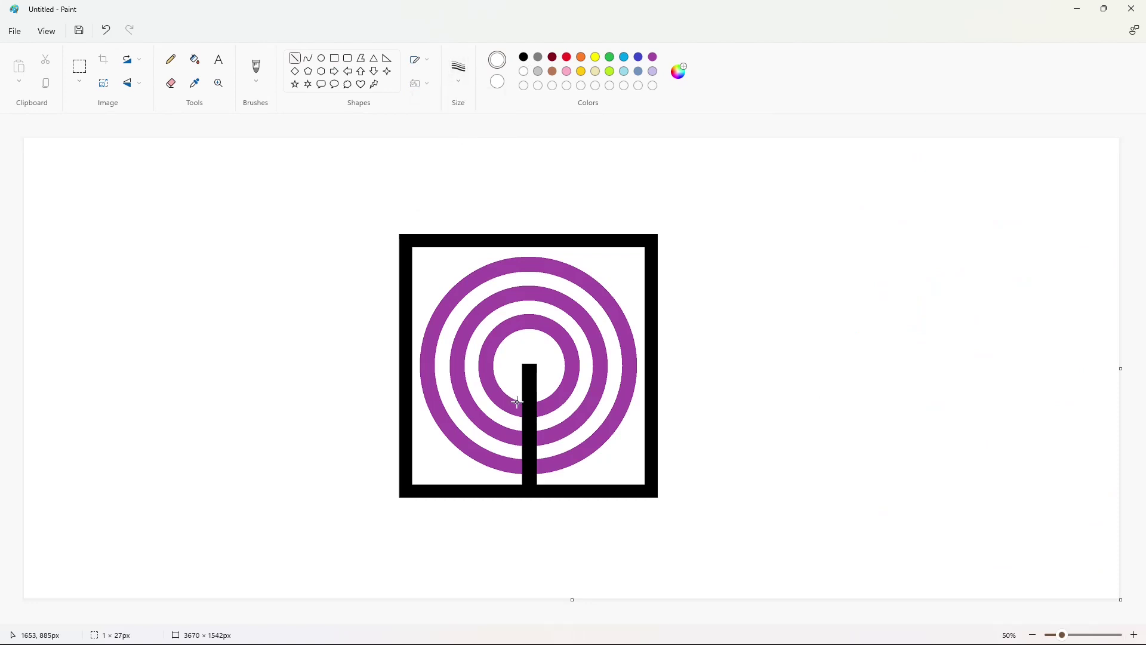
{"action": "left_click_drag", "start_coordinate": [517, 475], "coordinate": [517, 474]}
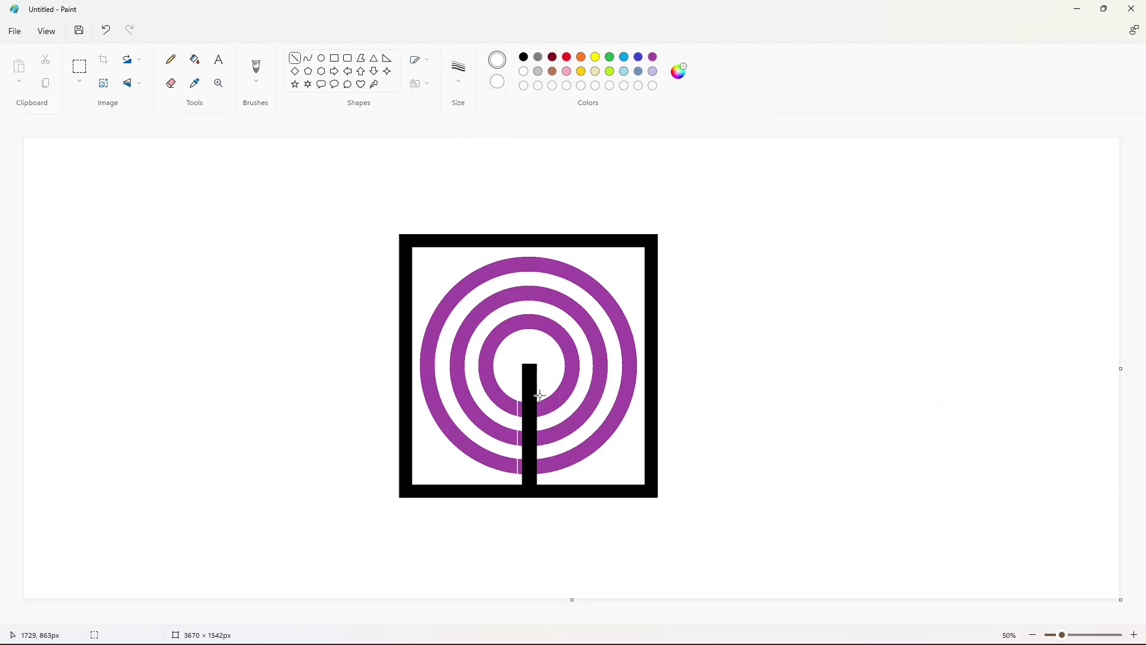
{"action": "left_click", "coordinate": [614, 458]}
Fill the six small purple ring fragments beside the black bar with white
{"action": "left_click", "coordinate": [1134, 634]}
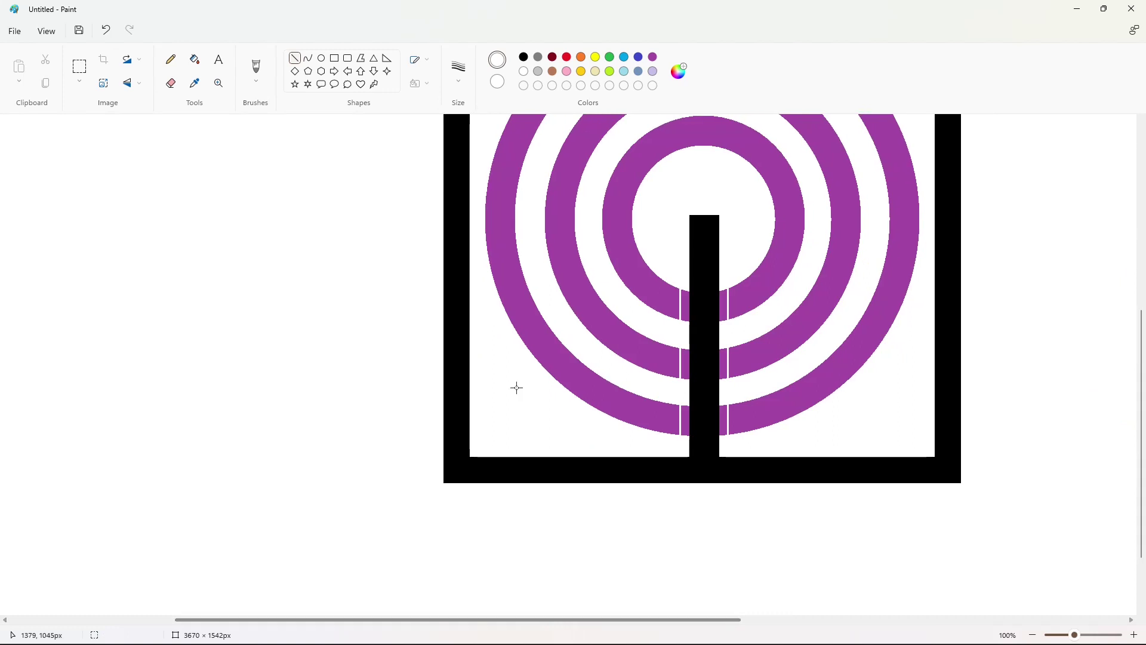
{"action": "left_click", "coordinate": [195, 59]}
{"action": "left_click", "coordinate": [685, 305]}
{"action": "left_click", "coordinate": [685, 362]}
{"action": "left_click", "coordinate": [684, 420]}
{"action": "left_click", "coordinate": [725, 421]}
{"action": "left_click", "coordinate": [724, 364]}
{"action": "left_click", "coordinate": [723, 305]}
Fill the three purple rings with black
{"action": "left_click", "coordinate": [523, 57]}
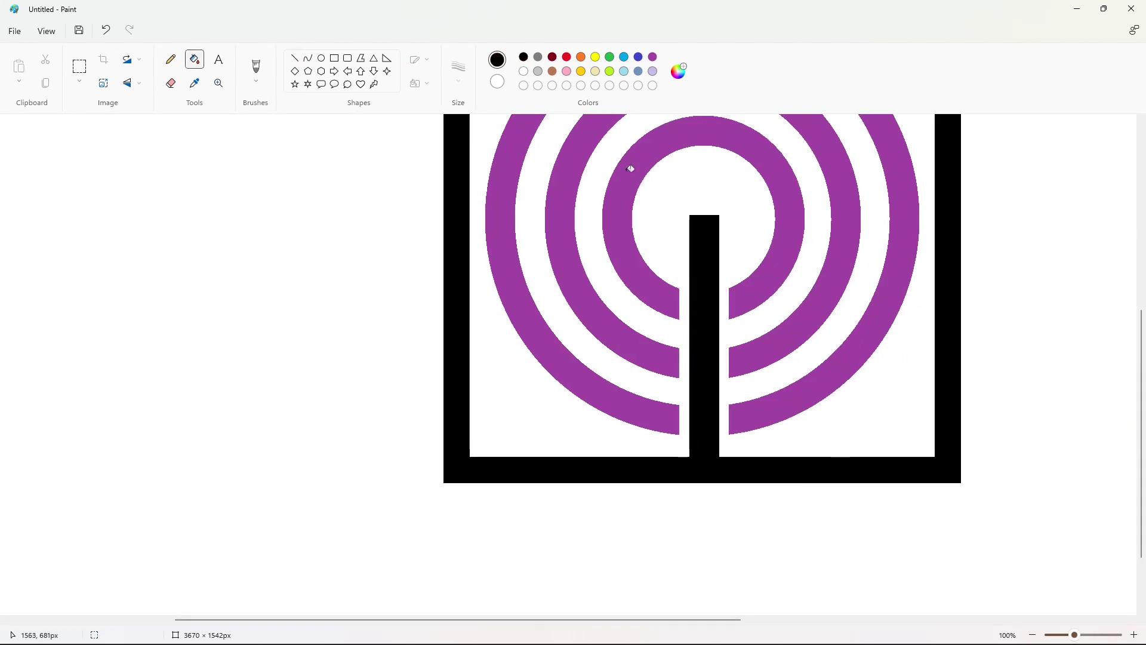
{"action": "left_click", "coordinate": [628, 169]}
{"action": "left_click", "coordinate": [770, 346]}
{"action": "left_click", "coordinate": [805, 388]}
{"action": "left_click", "coordinate": [1032, 635]}
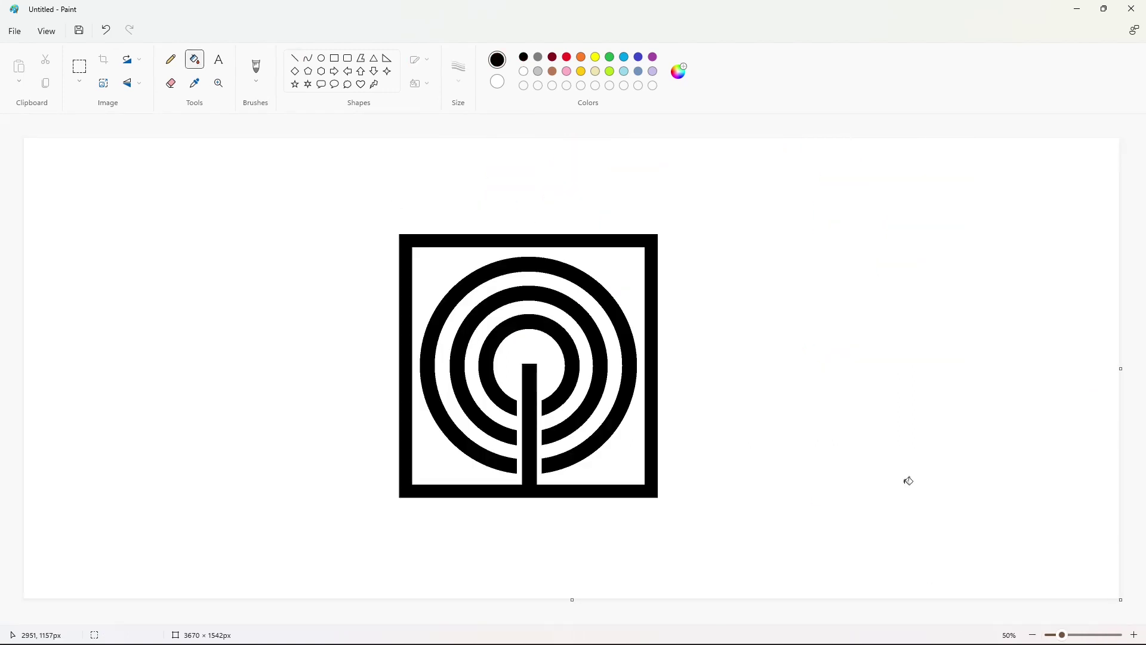
Draw the outline of an angular letter A with thin straight black lines above the frame's upper-left corner
{"action": "left_click", "coordinate": [296, 58]}
{"action": "left_click", "coordinate": [458, 69]}
{"action": "left_click", "coordinate": [469, 157]}
{"action": "mouse_move", "coordinate": [458, 163]}
{"action": "left_mouse_down"}
{"action": "mouse_move", "coordinate": [488, 225]}
{"action": "mouse_move", "coordinate": [404, 225]}
{"action": "mouse_move", "coordinate": [425, 174]}
{"action": "left_mouse_up"}
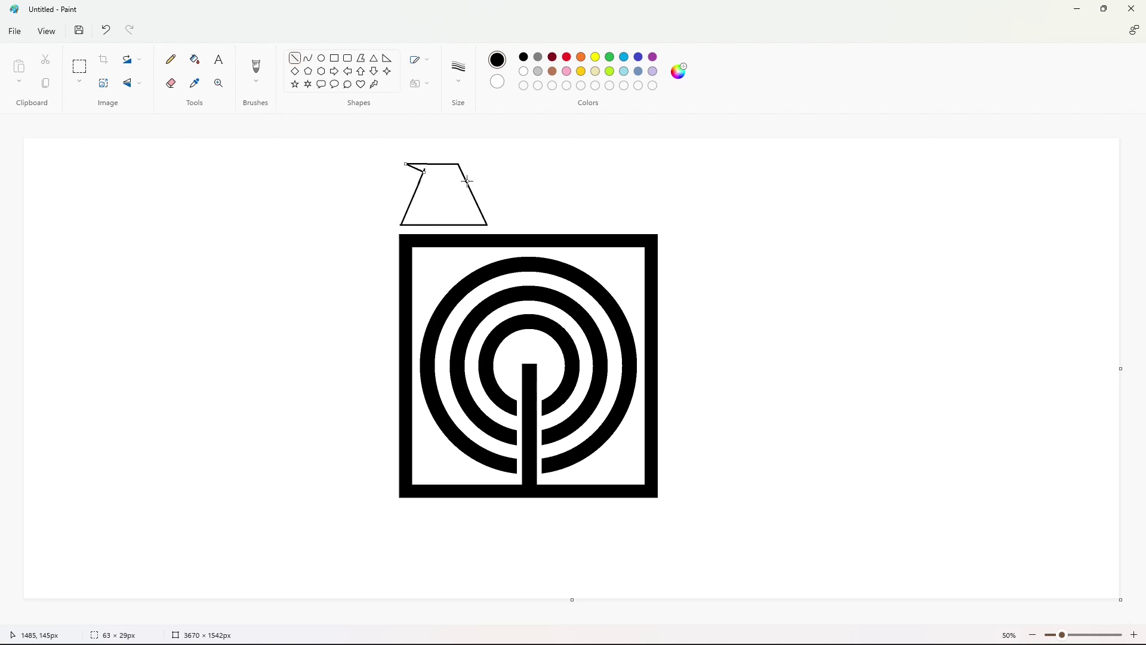
{"action": "left_click_drag", "start_coordinate": [434, 178], "coordinate": [454, 225]}
{"action": "left_click", "coordinate": [502, 191]}
{"action": "left_click_drag", "start_coordinate": [433, 177], "coordinate": [425, 198]}
{"action": "left_click", "coordinate": [1133, 634]}
{"action": "scroll", "coordinate": [588, 430], "scroll_direction": "up", "scroll_amount": 5}
{"action": "left_click_drag", "start_coordinate": [555, 257], "coordinate": [477, 311]}
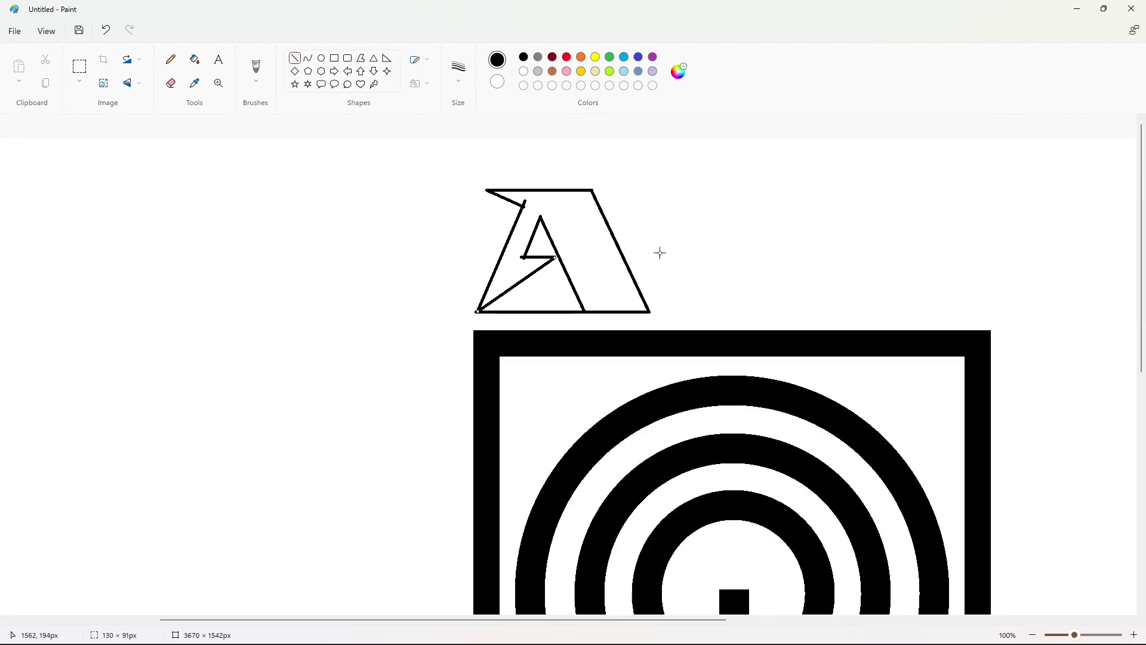
Fill the letter A with black and remove the leftover line between its feet using white
{"action": "left_click", "coordinate": [195, 60]}
{"action": "left_click", "coordinate": [579, 220]}
{"action": "left_click", "coordinate": [524, 71]}
{"action": "left_click", "coordinate": [295, 58]}
{"action": "left_click_drag", "start_coordinate": [577, 305], "coordinate": [584, 315]}
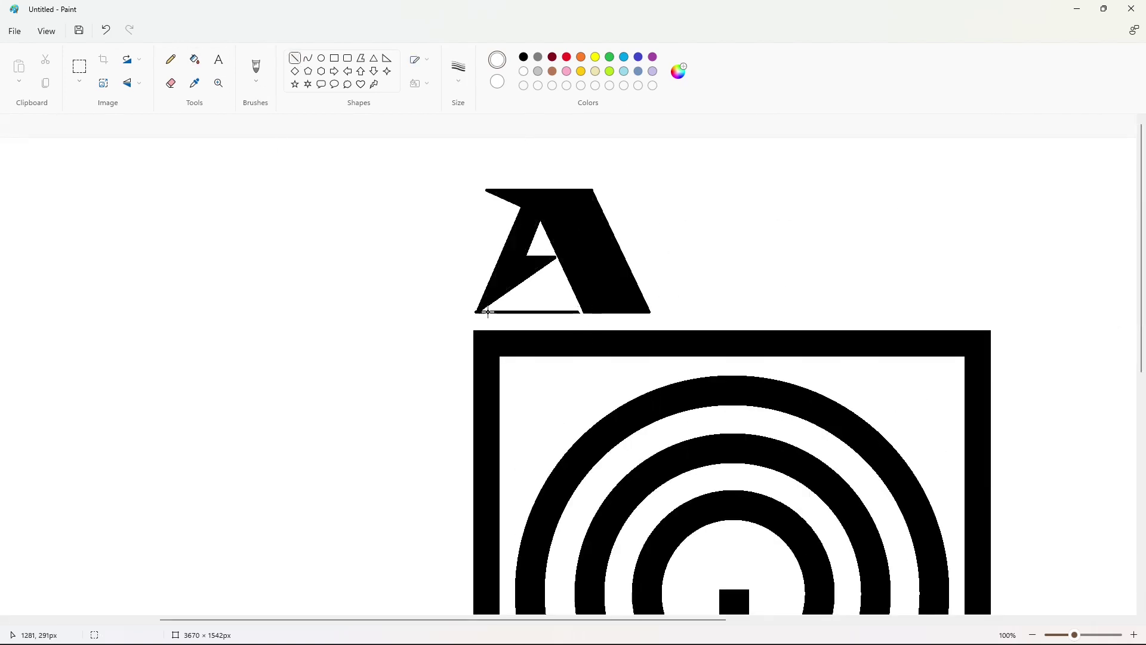
{"action": "left_click", "coordinate": [194, 59]}
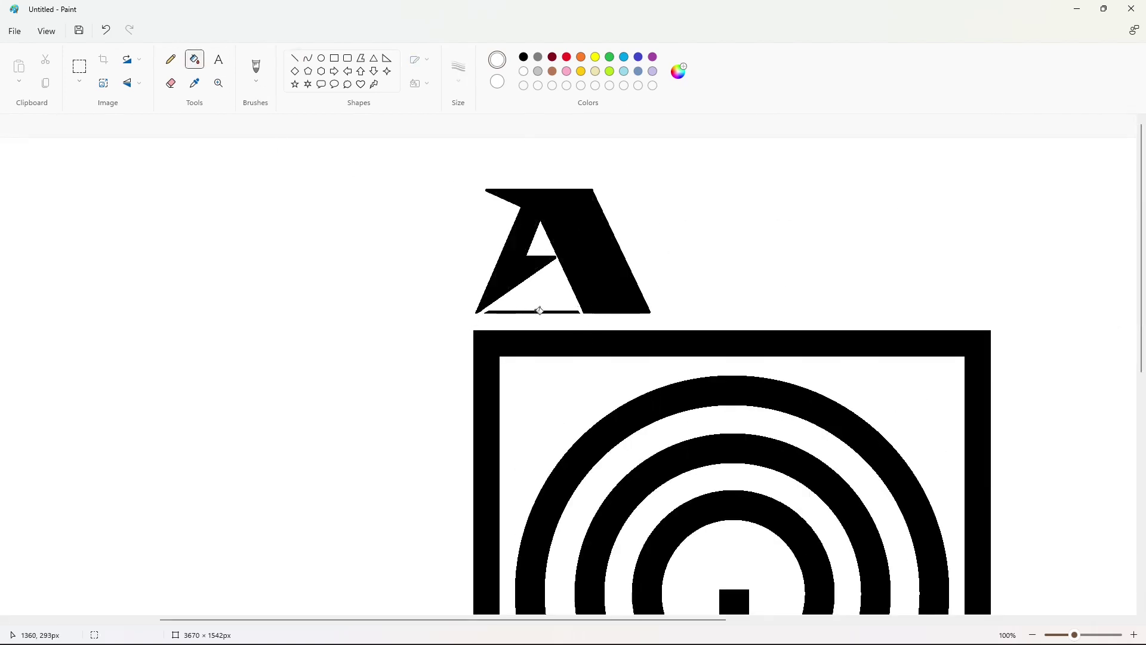
{"action": "left_click", "coordinate": [540, 311]}
{"action": "left_click", "coordinate": [1032, 634]}
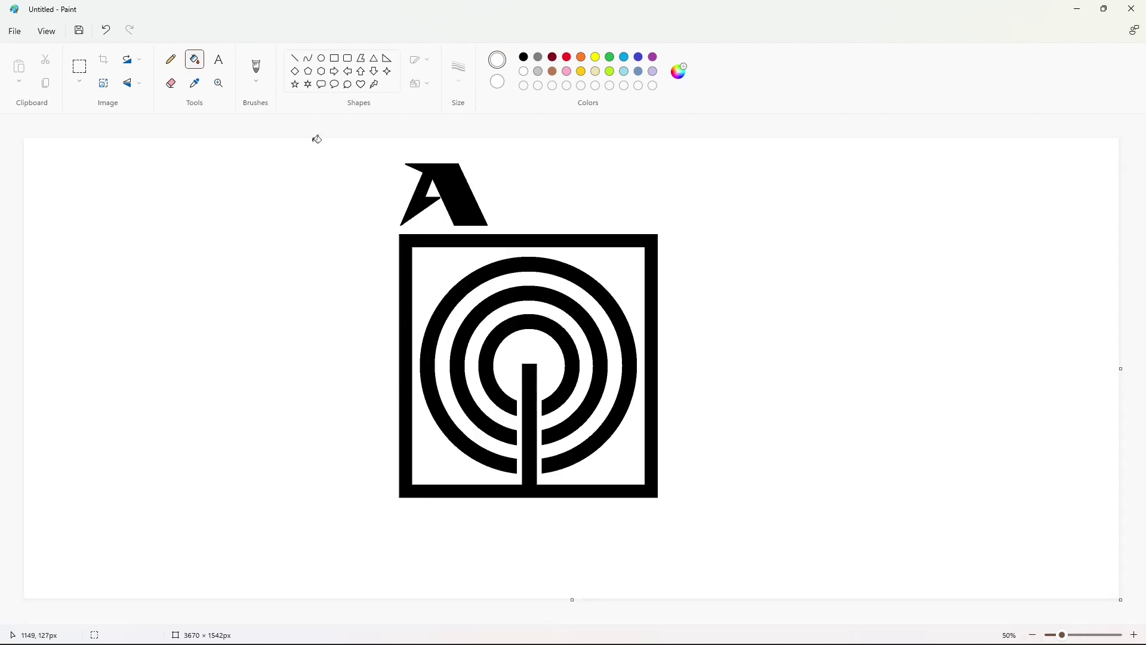
Draw the thin black outer outline of a letter B with two rounded lobes to the right of the A
{"action": "left_click", "coordinate": [294, 58]}
{"action": "left_click", "coordinate": [524, 57]}
{"action": "mouse_move", "coordinate": [481, 165]}
{"action": "left_mouse_down"}
{"action": "mouse_move", "coordinate": [549, 164]}
{"action": "mouse_move", "coordinate": [558, 195]}
{"action": "mouse_move", "coordinate": [577, 178]}
{"action": "mouse_move", "coordinate": [557, 193]}
{"action": "left_mouse_up"}
{"action": "left_click", "coordinate": [307, 58]}
{"action": "key", "text": "ctrl+z"}
{"action": "mouse_move", "coordinate": [558, 180]}
{"action": "left_mouse_down"}
{"action": "mouse_move", "coordinate": [574, 178]}
{"action": "mouse_move", "coordinate": [545, 224]}
{"action": "left_mouse_up"}
{"action": "left_click", "coordinate": [611, 181]}
{"action": "mouse_move", "coordinate": [552, 209]}
{"action": "left_mouse_down"}
{"action": "mouse_move", "coordinate": [568, 202]}
{"action": "mouse_move", "coordinate": [574, 229]}
{"action": "mouse_move", "coordinate": [492, 225]}
{"action": "left_mouse_up"}
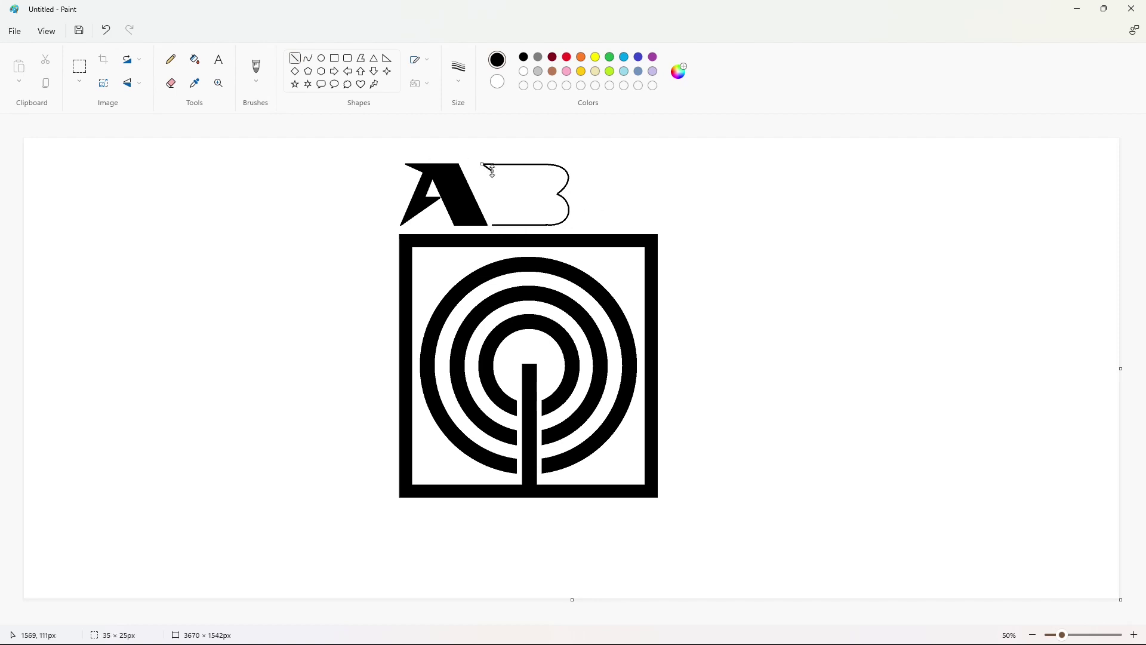
{"action": "key", "text": "ctrl+z"}
{"action": "left_click_drag", "start_coordinate": [493, 225], "coordinate": [492, 220]}
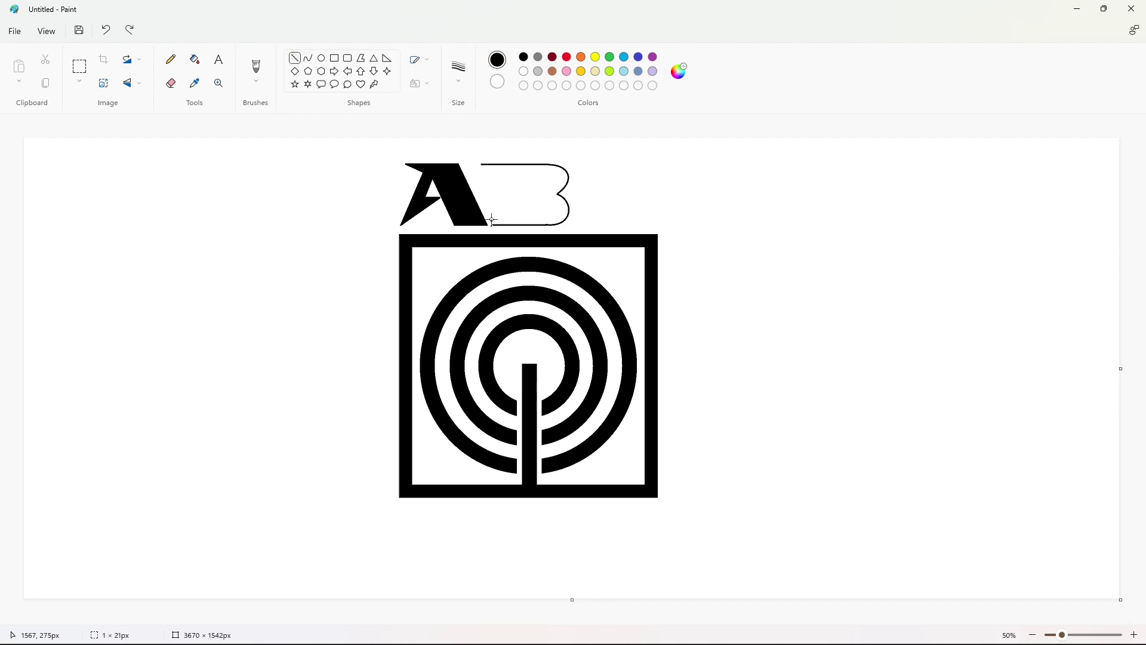
{"action": "left_click", "coordinate": [572, 172]}
{"action": "left_click", "coordinate": [607, 189]}
Draw a vertical line inside the B and a rounded upper counter attached to it
{"action": "mouse_move", "coordinate": [523, 208]}
{"action": "left_mouse_down"}
{"action": "mouse_move", "coordinate": [523, 219]}
{"action": "mouse_move", "coordinate": [531, 189]}
{"action": "left_mouse_up"}
{"action": "left_click", "coordinate": [307, 58]}
{"action": "left_click", "coordinate": [1074, 633]}
{"action": "left_click_drag", "start_coordinate": [556, 619], "coordinate": [734, 593]}
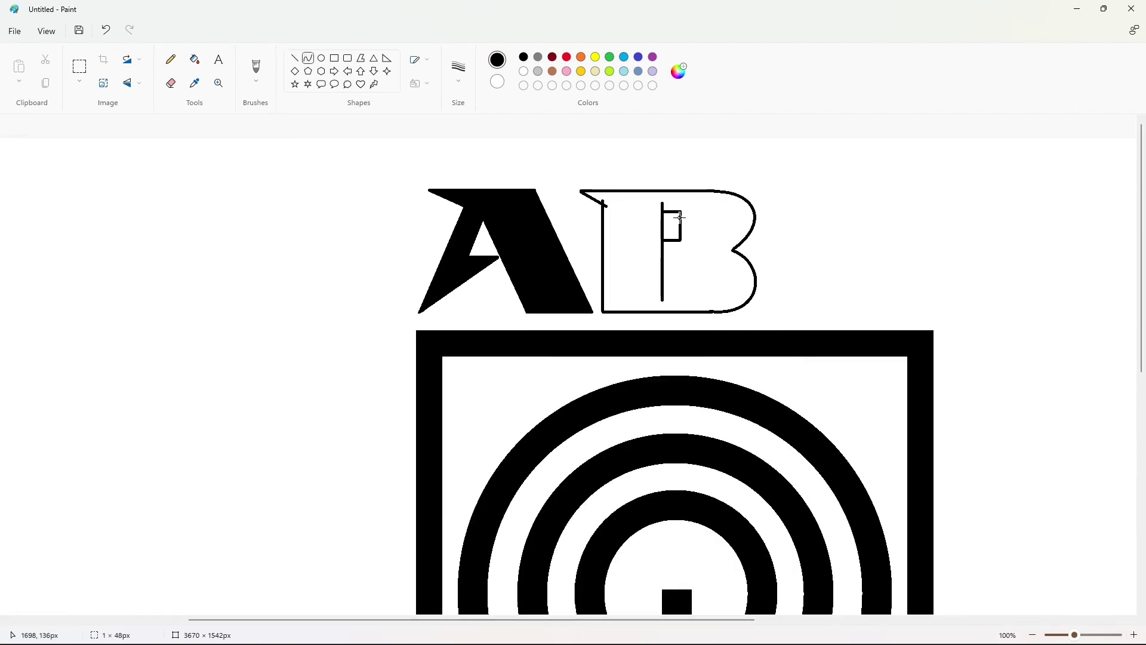
{"action": "left_click_drag", "start_coordinate": [679, 217], "coordinate": [692, 214]}
{"action": "left_click_drag", "start_coordinate": [681, 234], "coordinate": [695, 239]}
Copy the B's upper counter and place the copy below it as the lower counter
{"action": "scroll", "coordinate": [696, 239], "scroll_direction": "down", "scroll_amount": 3}
{"action": "left_click", "coordinate": [79, 66]}
{"action": "scroll", "coordinate": [662, 266], "scroll_direction": "up", "scroll_amount": 3}
{"action": "left_click_drag", "start_coordinate": [651, 197], "coordinate": [711, 254]}
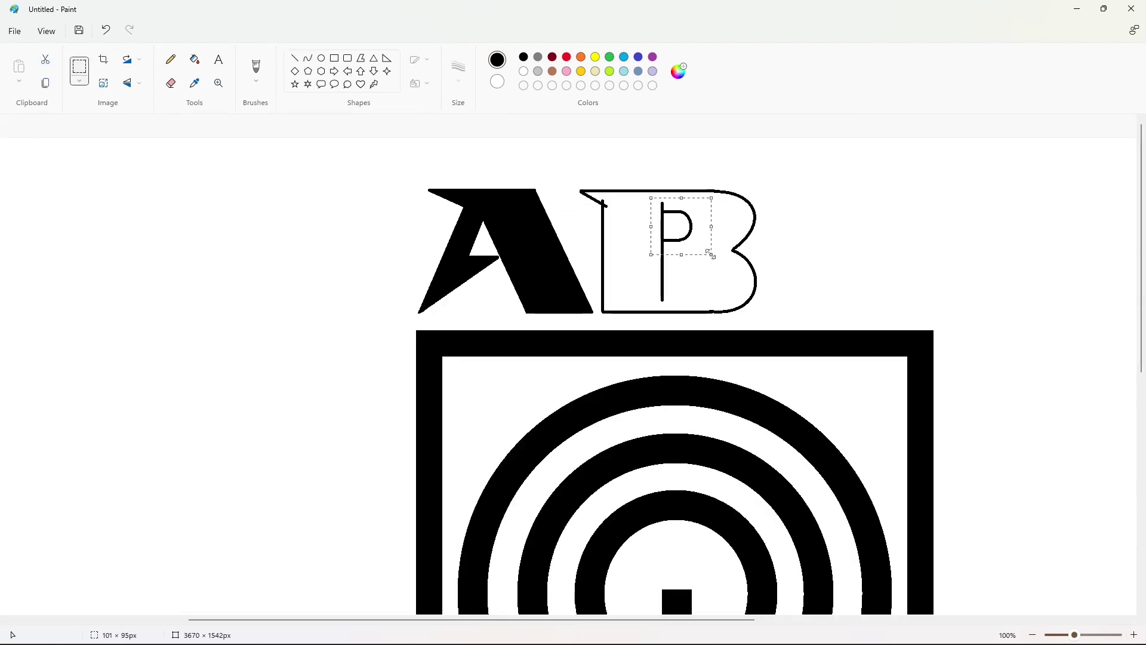
{"action": "key", "text": "ctrl+c"}
{"action": "key", "text": "ctrl+v"}
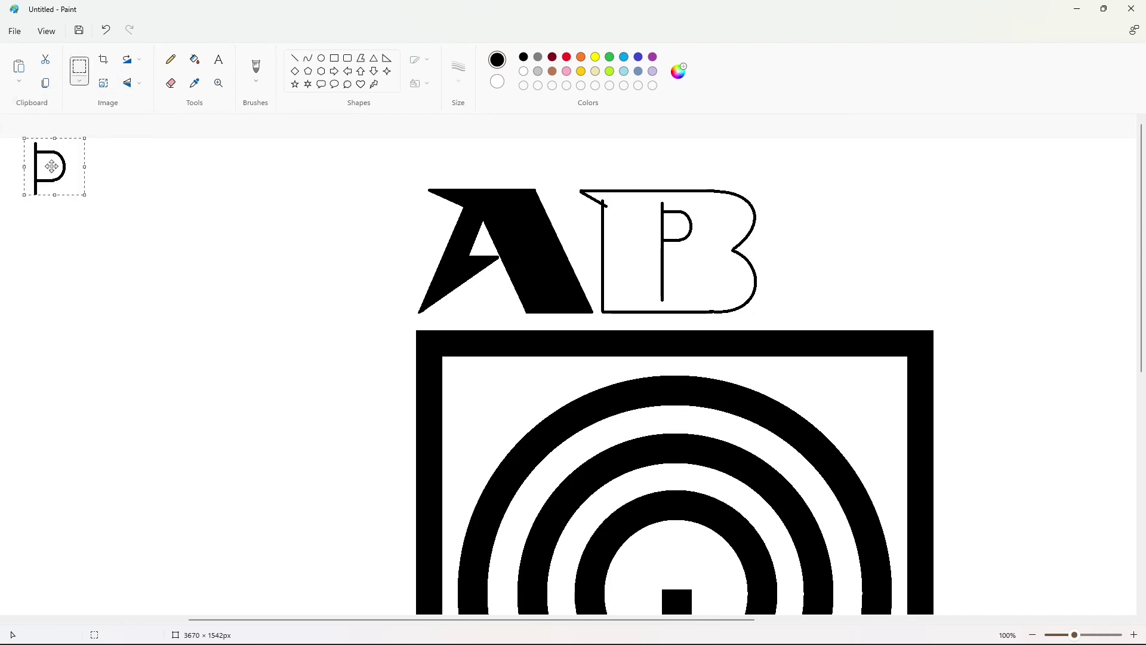
{"action": "left_click_drag", "start_coordinate": [51, 166], "coordinate": [678, 274]}
{"action": "left_click", "coordinate": [820, 274]}
Fill the body of the letter B with black
{"action": "left_click", "coordinate": [1033, 634]}
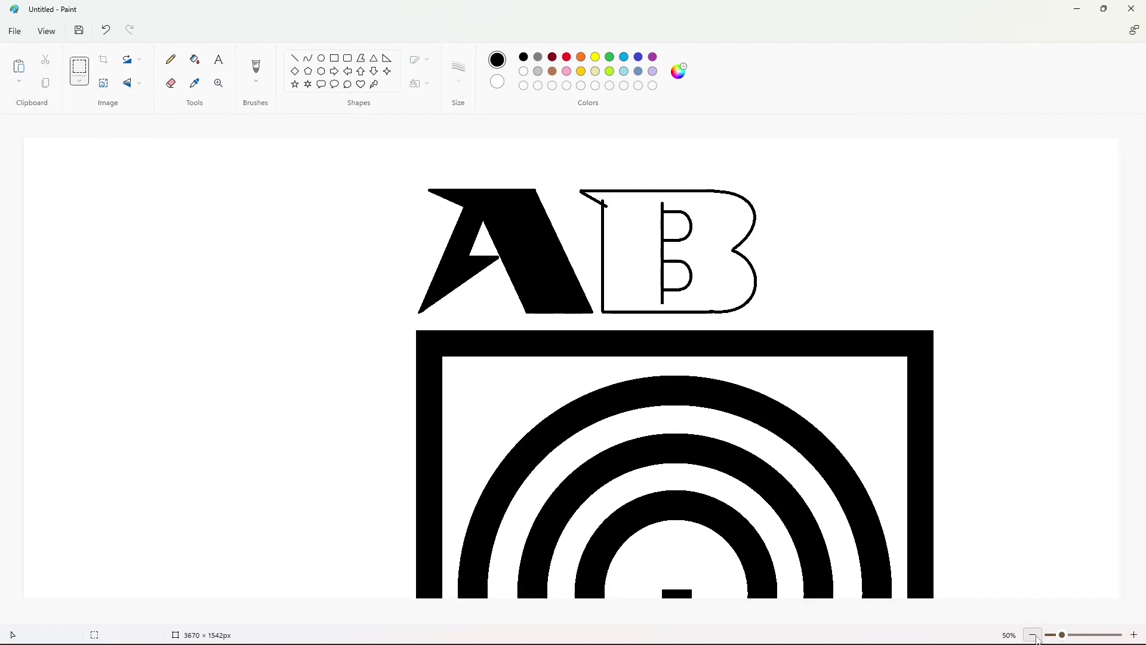
{"action": "left_click", "coordinate": [195, 59]}
{"action": "left_click", "coordinate": [518, 176]}
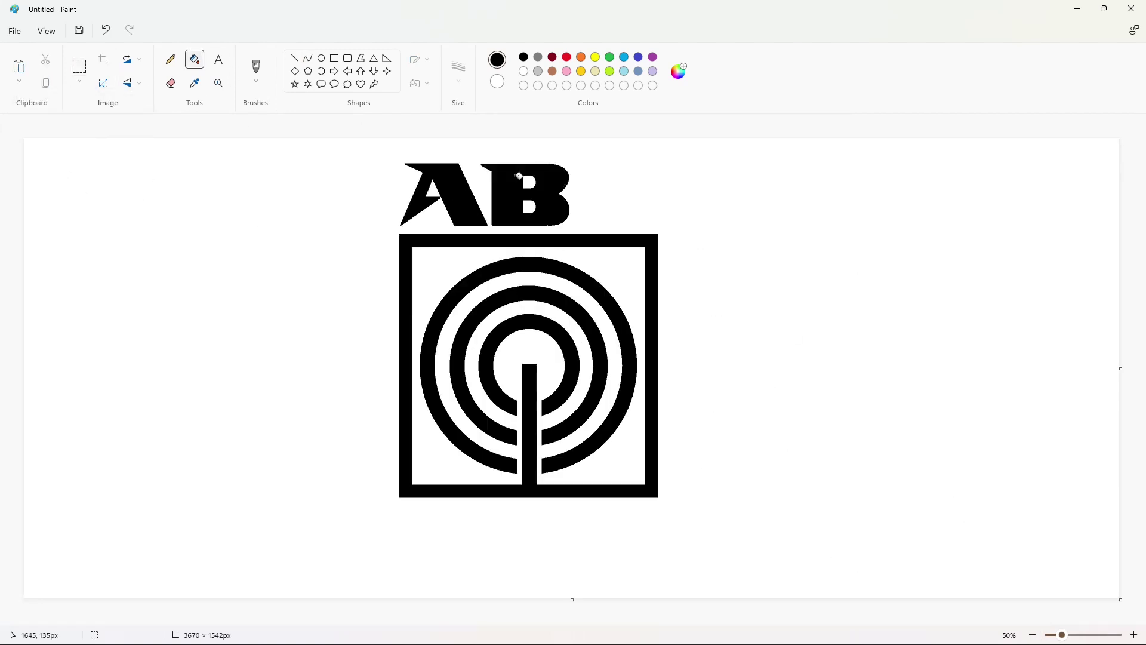
Draw the upper serif and main curves of a letter S outline to the right of the B
{"action": "left_click", "coordinate": [294, 58]}
{"action": "left_click", "coordinate": [308, 58]}
{"action": "mouse_move", "coordinate": [648, 173]}
{"action": "left_mouse_down"}
{"action": "mouse_move", "coordinate": [576, 179]}
{"action": "mouse_move", "coordinate": [619, 159]}
{"action": "mouse_move", "coordinate": [579, 159]}
{"action": "mouse_move", "coordinate": [595, 201]}
{"action": "mouse_move", "coordinate": [600, 174]}
{"action": "mouse_move", "coordinate": [635, 172]}
{"action": "mouse_move", "coordinate": [613, 164]}
{"action": "mouse_move", "coordinate": [608, 174]}
{"action": "mouse_move", "coordinate": [632, 182]}
{"action": "mouse_move", "coordinate": [604, 176]}
{"action": "mouse_move", "coordinate": [620, 218]}
{"action": "mouse_move", "coordinate": [626, 204]}
{"action": "left_mouse_up"}
{"action": "mouse_move", "coordinate": [698, 207]}
{"action": "left_mouse_down"}
{"action": "mouse_move", "coordinate": [640, 185]}
{"action": "mouse_move", "coordinate": [642, 222]}
{"action": "mouse_move", "coordinate": [658, 204]}
{"action": "left_mouse_up"}
{"action": "key", "text": "ctrl+z"}
{"action": "left_click", "coordinate": [710, 202]}
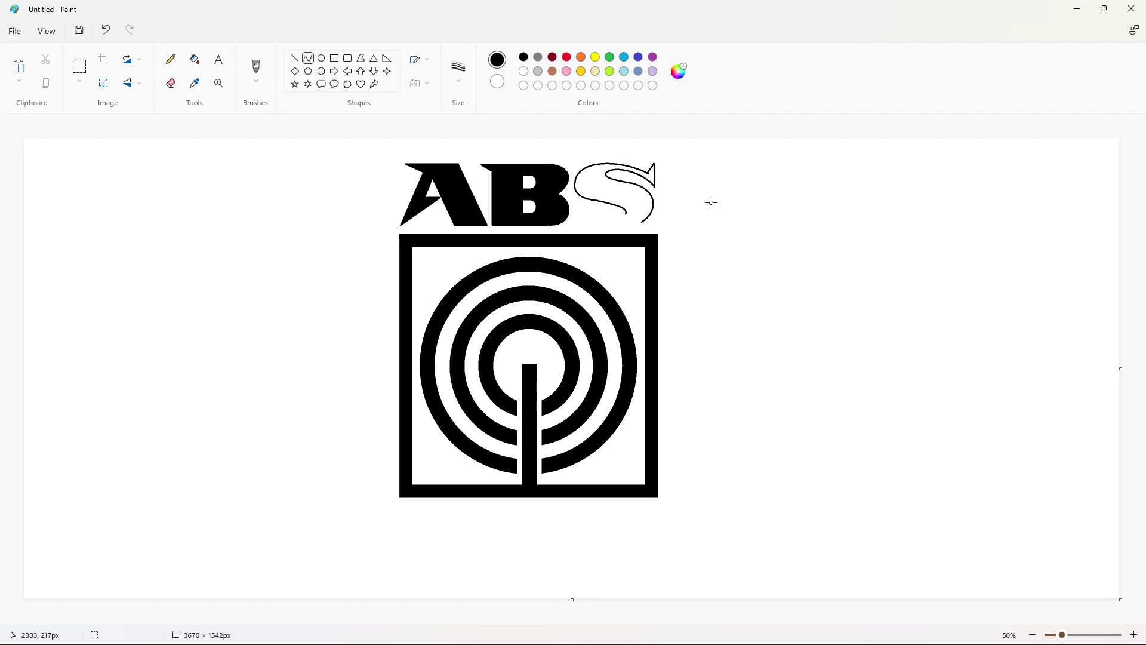
Redraw the S's lower right curve and extend the outline along its bottom edge
{"action": "key", "text": "z"}
{"action": "key", "text": "t"}
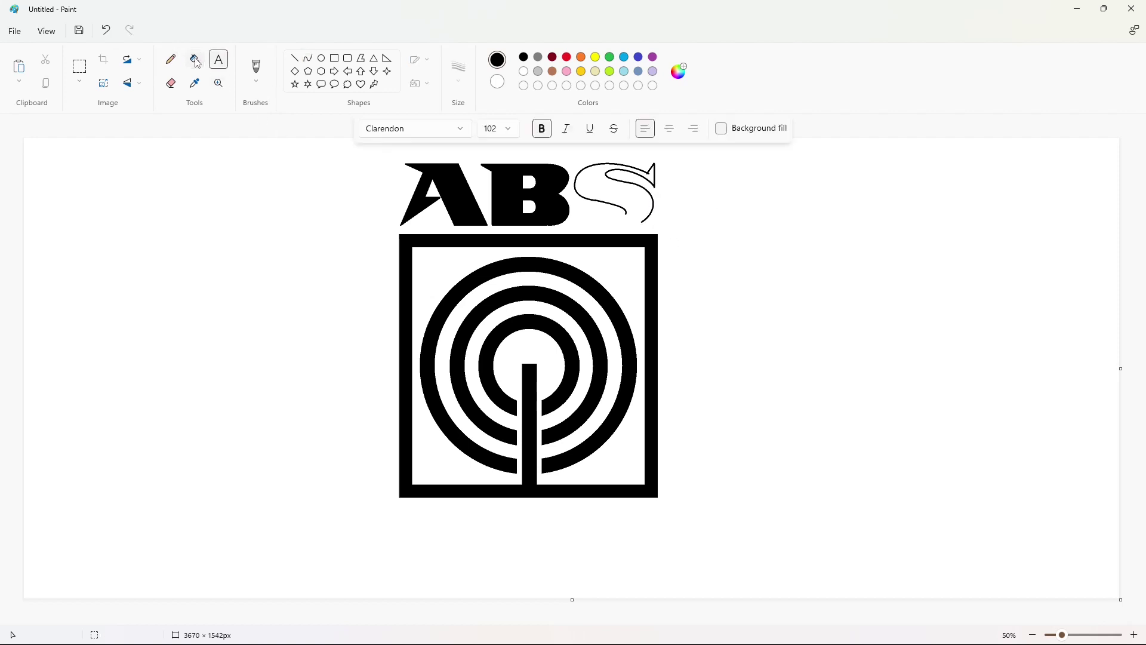
{"action": "left_click", "coordinate": [194, 59]}
{"action": "key", "text": "ctrl+z"}
{"action": "left_click", "coordinate": [307, 58]}
{"action": "left_click_drag", "start_coordinate": [632, 183], "coordinate": [637, 224]}
{"action": "mouse_move", "coordinate": [638, 201]}
{"action": "left_mouse_down"}
{"action": "mouse_move", "coordinate": [660, 192]}
{"action": "mouse_move", "coordinate": [660, 221]}
{"action": "mouse_move", "coordinate": [575, 198]}
{"action": "mouse_move", "coordinate": [588, 218]}
{"action": "left_mouse_up"}
{"action": "left_click_drag", "start_coordinate": [731, 237], "coordinate": [635, 223]}
{"action": "mouse_move", "coordinate": [637, 223]}
{"action": "left_mouse_down"}
{"action": "mouse_move", "coordinate": [584, 217]}
{"action": "mouse_move", "coordinate": [603, 225]}
{"action": "left_mouse_up"}
Close the lower-left serif of the S with straight lines and fill the letter with black
{"action": "left_click", "coordinate": [295, 58]}
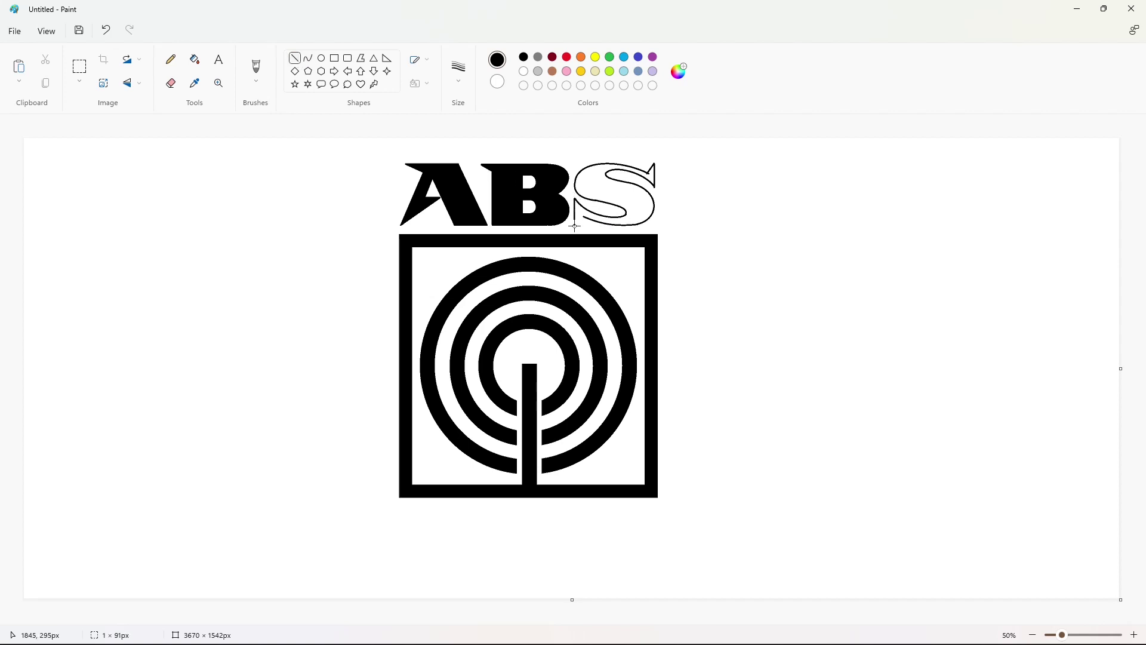
{"action": "left_click", "coordinate": [194, 59]}
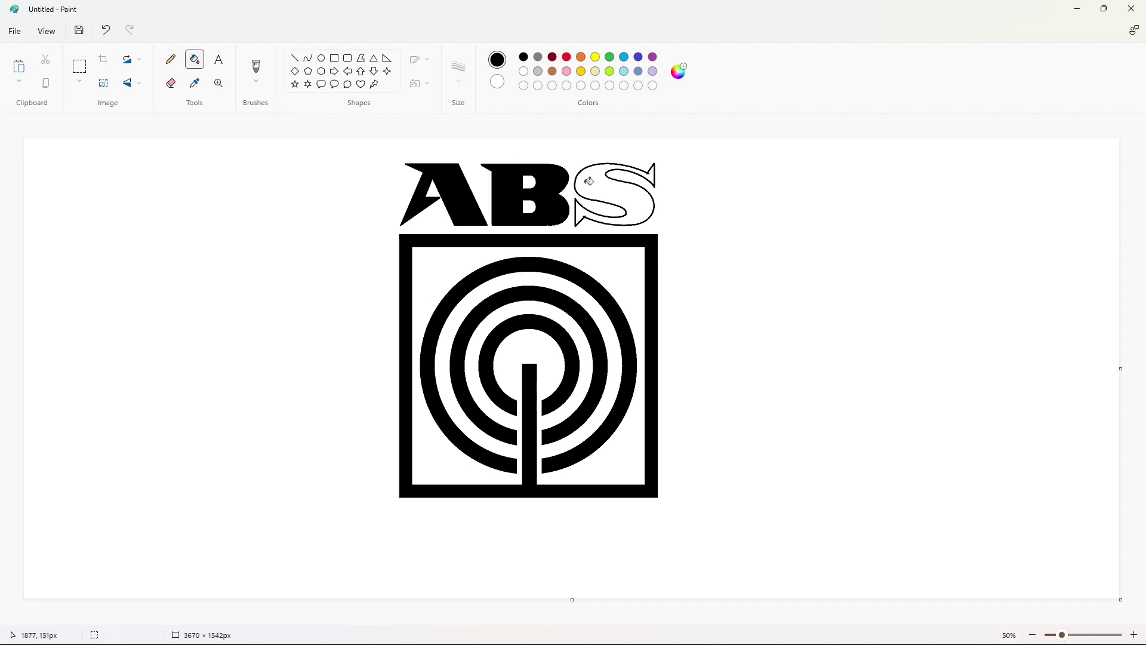
{"action": "left_click", "coordinate": [591, 188]}
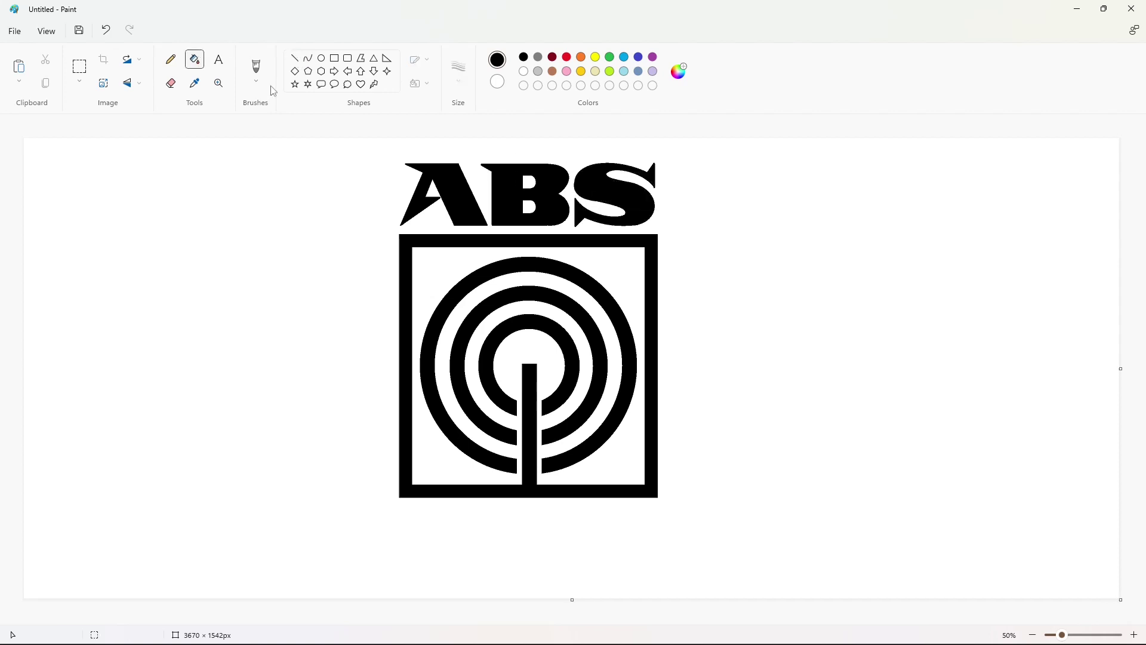
Draw a thin black ellipse about 289 × 211 px below the frame's lower-left corner
{"action": "left_click", "coordinate": [295, 58]}
{"action": "left_click", "coordinate": [321, 58]}
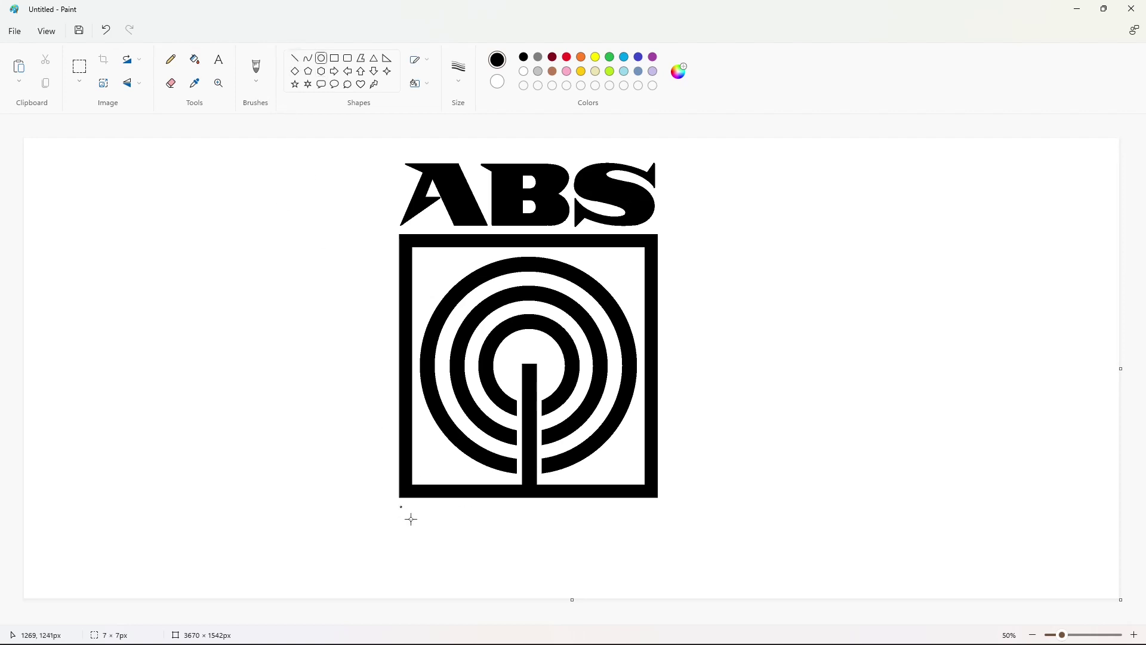
{"action": "mouse_move", "coordinate": [400, 501]}
{"action": "left_mouse_down"}
{"action": "mouse_move", "coordinate": [492, 564]}
{"action": "mouse_move", "coordinate": [489, 535]}
{"action": "mouse_move", "coordinate": [445, 565]}
{"action": "left_mouse_up"}
{"action": "left_click_drag", "start_coordinate": [444, 501], "coordinate": [444, 502]}
{"action": "left_click_drag", "start_coordinate": [488, 533], "coordinate": [487, 533]}
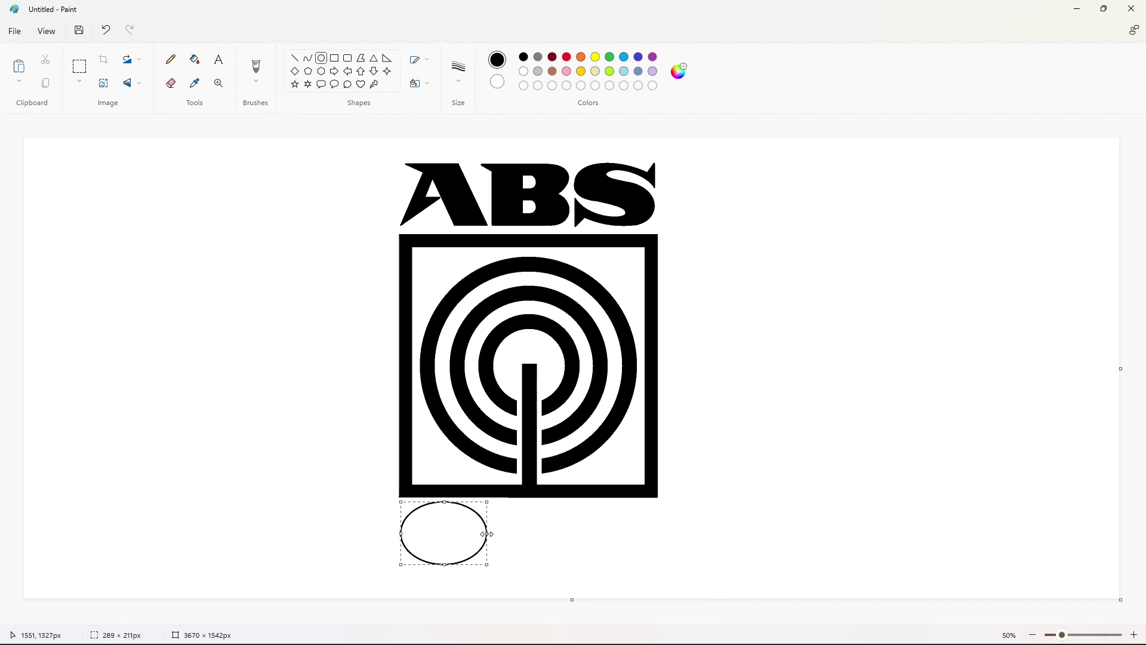
Draw a smaller ellipse about 169 × 151 px inside the first one, offset to the right, as the opening of a C
{"action": "left_click", "coordinate": [501, 533]}
{"action": "left_click_drag", "start_coordinate": [425, 515], "coordinate": [473, 548]}
{"action": "left_click_drag", "start_coordinate": [451, 520], "coordinate": [454, 511]}
{"action": "left_click_drag", "start_coordinate": [453, 548], "coordinate": [478, 537]}
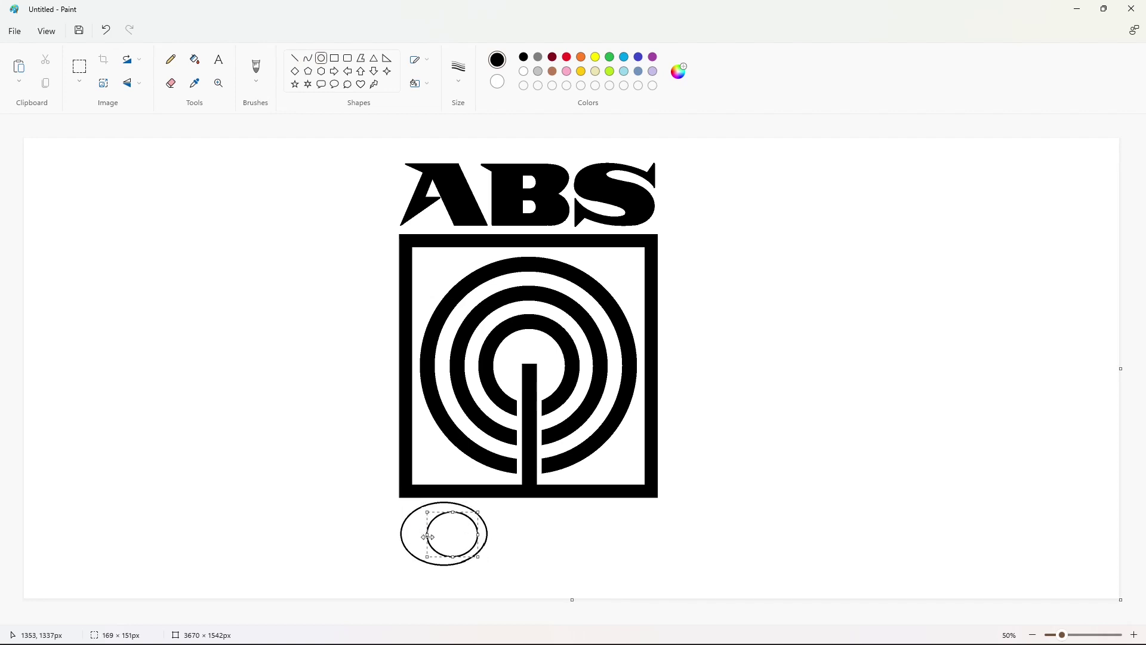
Draw straight lines for the C's upper serif and lower tip, and fill the letter body with black
{"action": "left_click", "coordinate": [294, 58]}
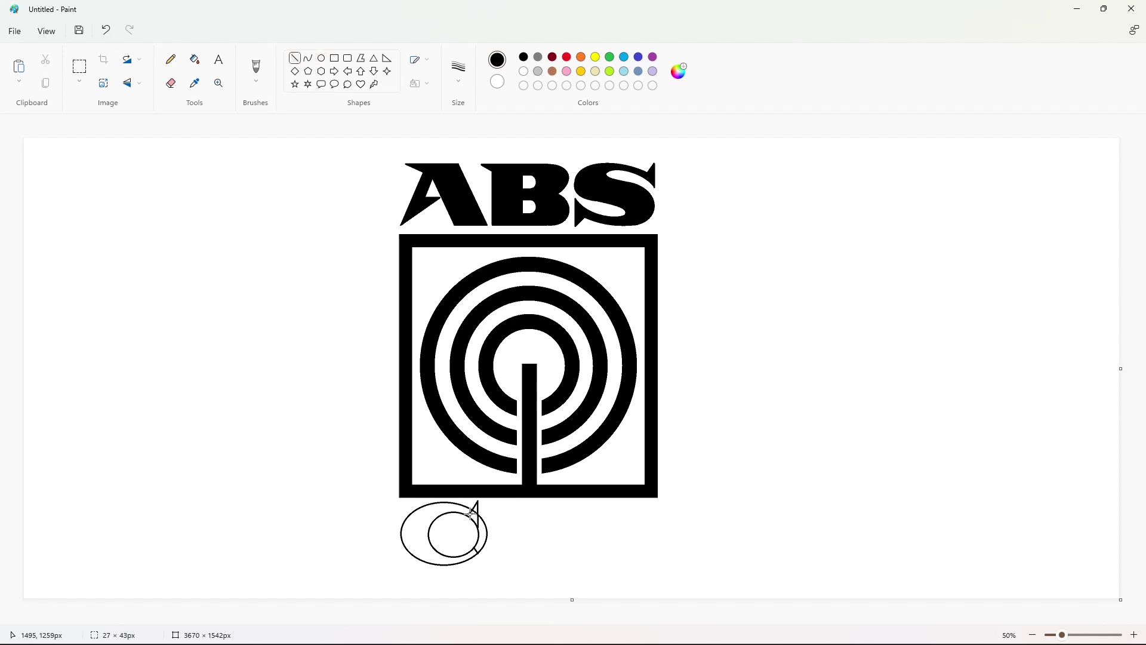
{"action": "left_click", "coordinate": [194, 59]}
{"action": "left_click", "coordinate": [475, 508]}
Cut the leftover arcs away from the C's open side with white lines and erase them with white fill
{"action": "left_click", "coordinate": [1133, 634]}
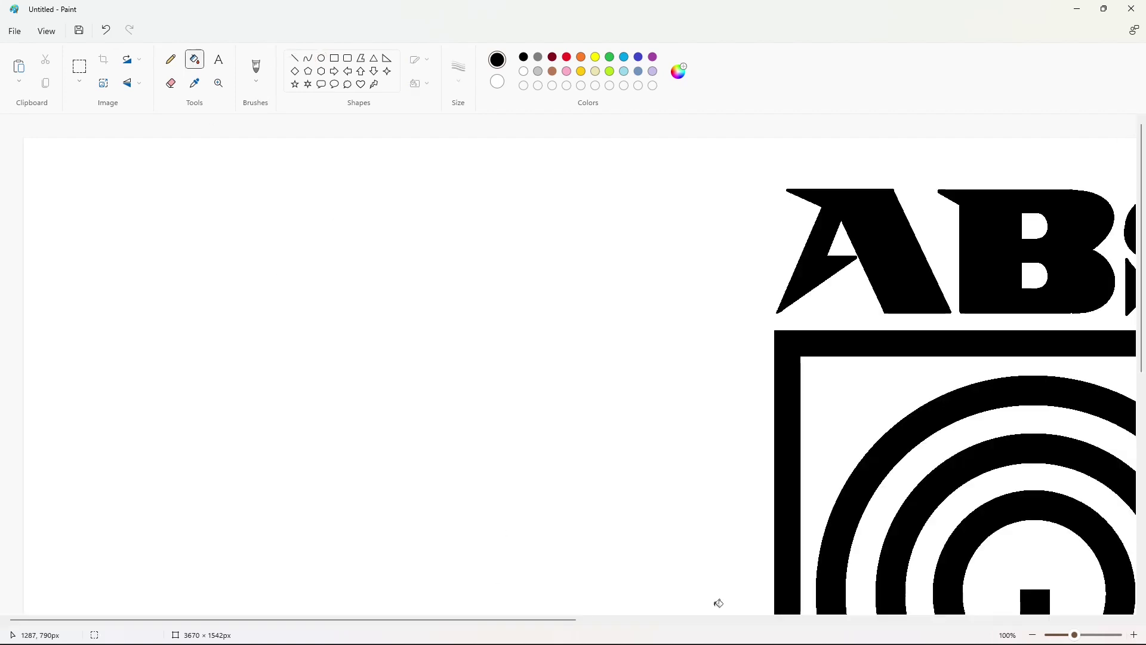
{"action": "left_click_drag", "start_coordinate": [495, 620], "coordinate": [716, 619]}
{"action": "scroll", "coordinate": [606, 411], "scroll_direction": "down", "scroll_amount": 4}
{"action": "left_click", "coordinate": [294, 58]}
{"action": "left_click", "coordinate": [523, 71]}
{"action": "scroll", "coordinate": [496, 441], "scroll_direction": "down", "scroll_amount": 1}
{"action": "left_click_drag", "start_coordinate": [488, 489], "coordinate": [483, 482]}
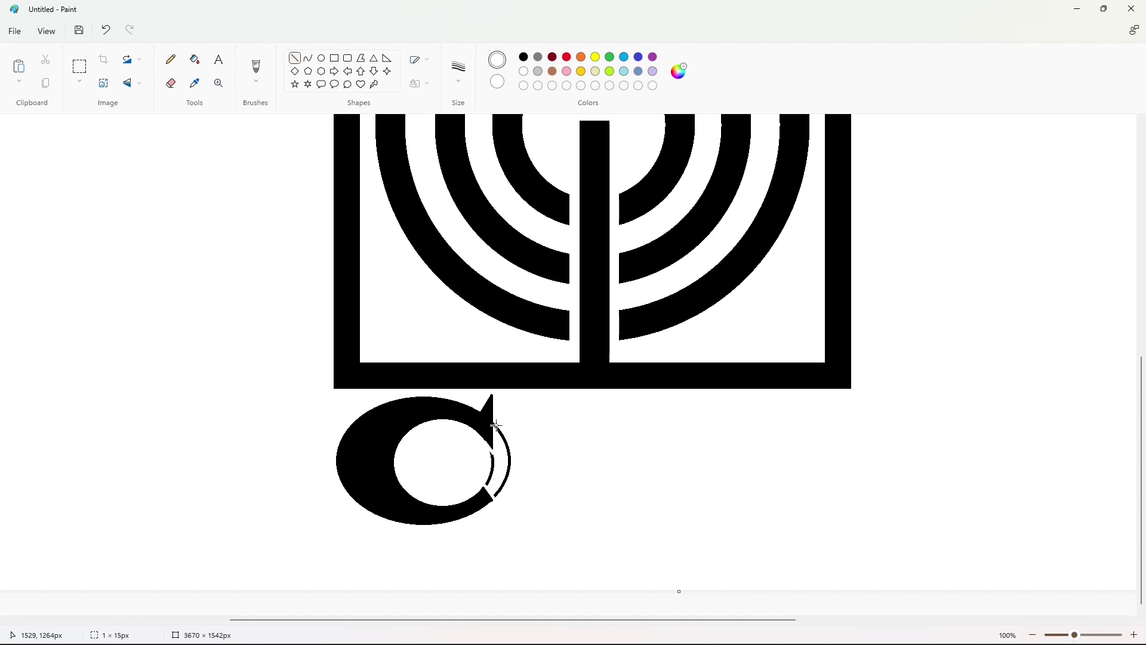
{"action": "left_click_drag", "start_coordinate": [491, 480], "coordinate": [479, 490]}
{"action": "left_click", "coordinate": [194, 59]}
{"action": "left_click", "coordinate": [509, 461]}
{"action": "scroll", "coordinate": [921, 531], "scroll_direction": "down", "scroll_amount": 1}
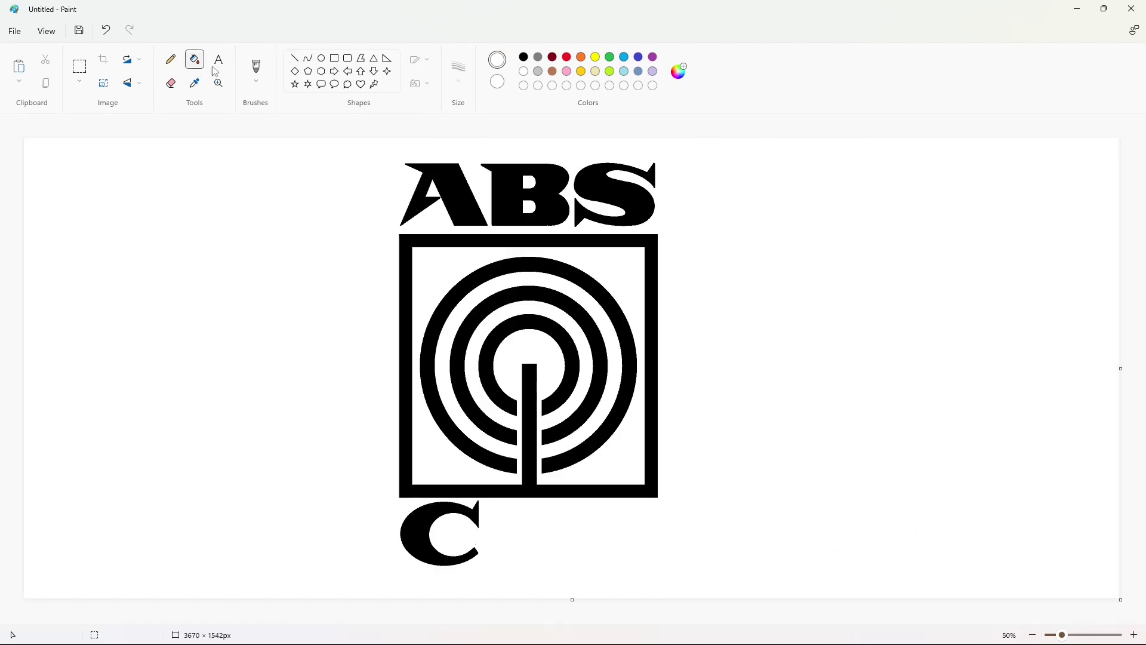
Paste a copy of the B from ABS in the canvas's upper-left corner and erase the neighbouring letter fragments with white fill
{"action": "left_click", "coordinate": [79, 67]}
{"action": "left_click_drag", "start_coordinate": [466, 150], "coordinate": [591, 232]}
{"action": "key", "text": "ctrl+c"}
{"action": "key", "text": "ctrl+v"}
{"action": "left_click", "coordinate": [199, 67]}
{"action": "left_click", "coordinate": [142, 178]}
{"action": "left_click", "coordinate": [138, 205]}
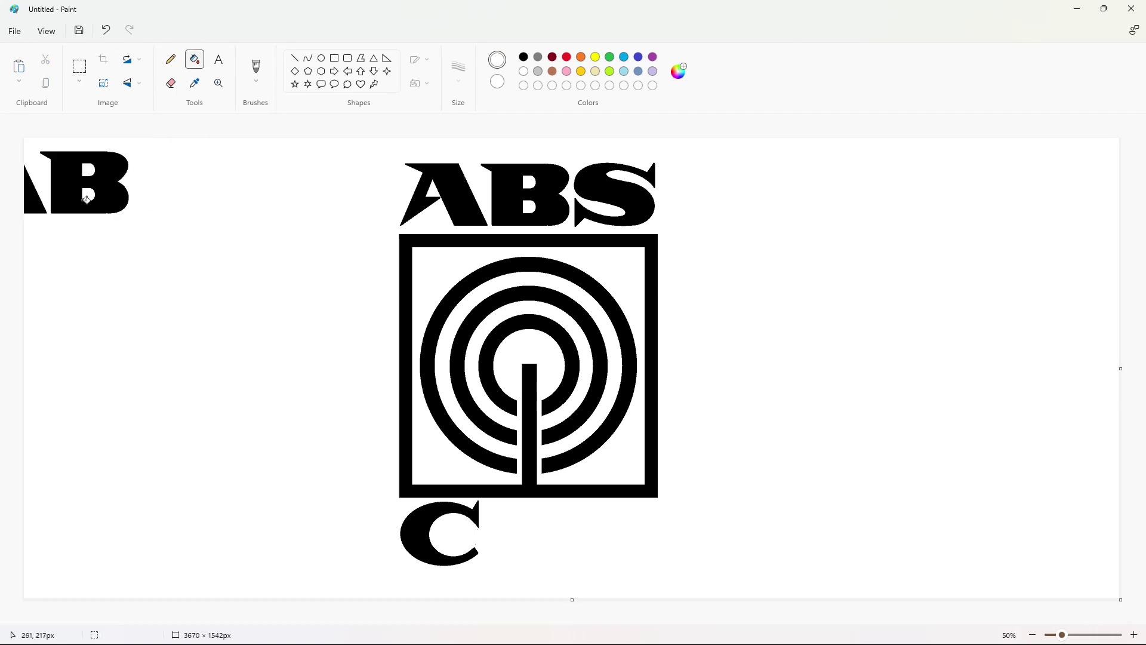
{"action": "left_click", "coordinate": [35, 198]}
Copy the isolated B and place the copy below the frame, directly beside the C
{"action": "left_click", "coordinate": [79, 66]}
{"action": "left_click_drag", "start_coordinate": [25, 140], "coordinate": [184, 247]}
{"action": "key", "text": "ctrl+c"}
{"action": "key", "text": "ctrl+v"}
{"action": "left_click_drag", "start_coordinate": [72, 169], "coordinate": [512, 518]}
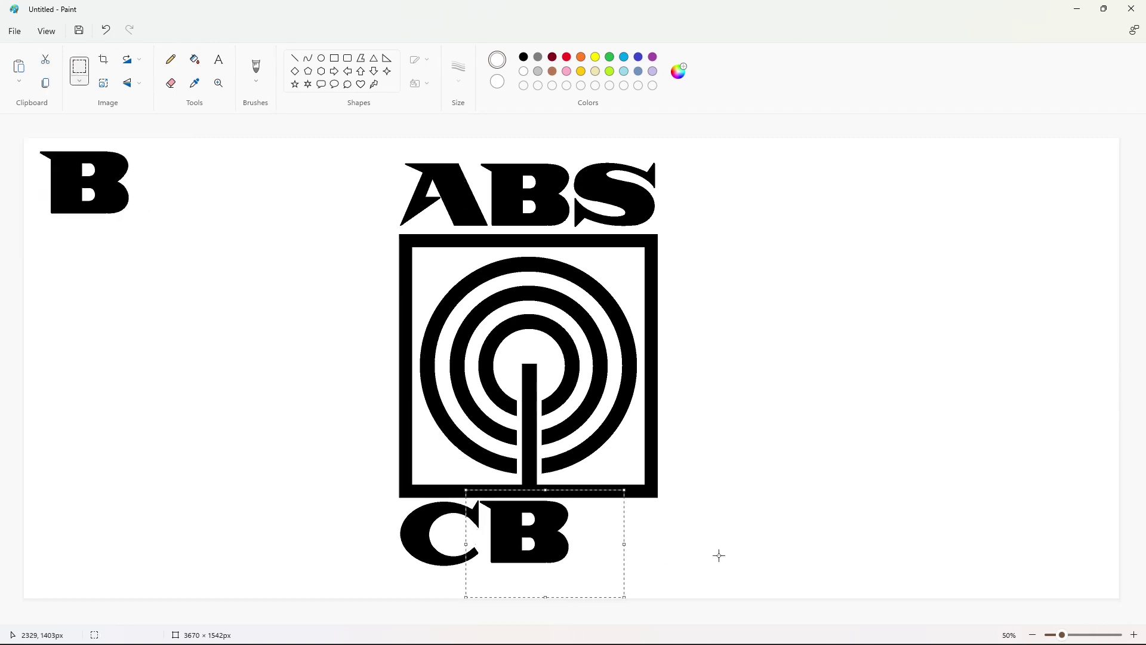
{"action": "left_click", "coordinate": [718, 553]}
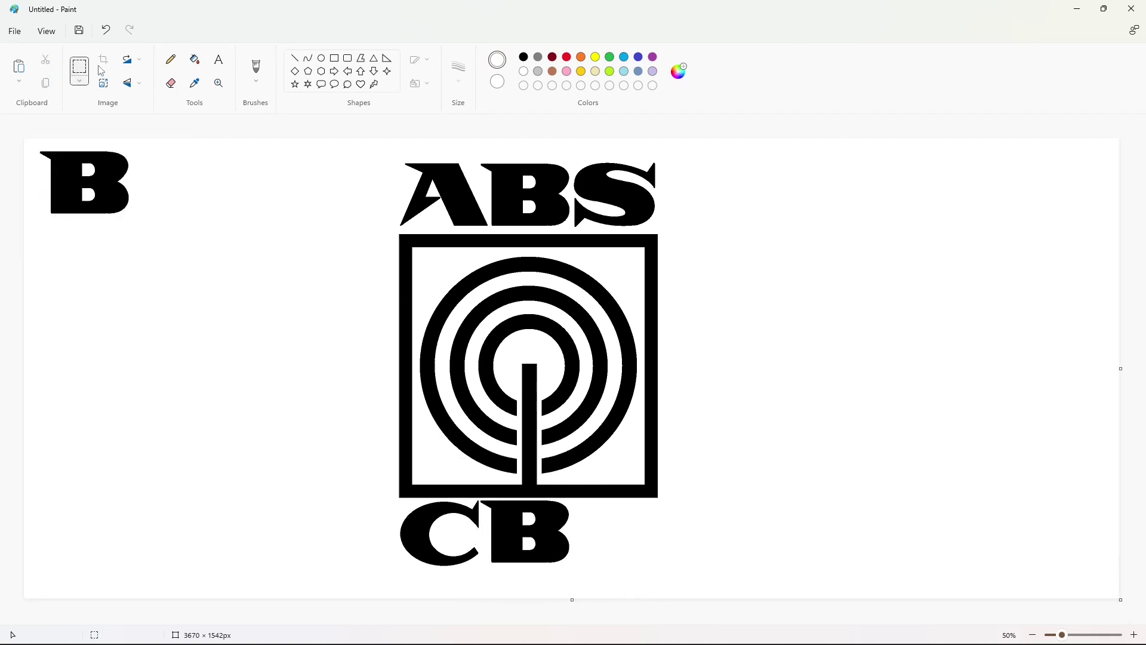
Place another copy of the spare B below the frame, just to the right of the first B
{"action": "left_click_drag", "start_coordinate": [29, 142], "coordinate": [186, 249]}
{"action": "key", "text": "ctrl+c"}
{"action": "key", "text": "ctrl+v"}
{"action": "left_click_drag", "start_coordinate": [88, 190], "coordinate": [595, 544]}
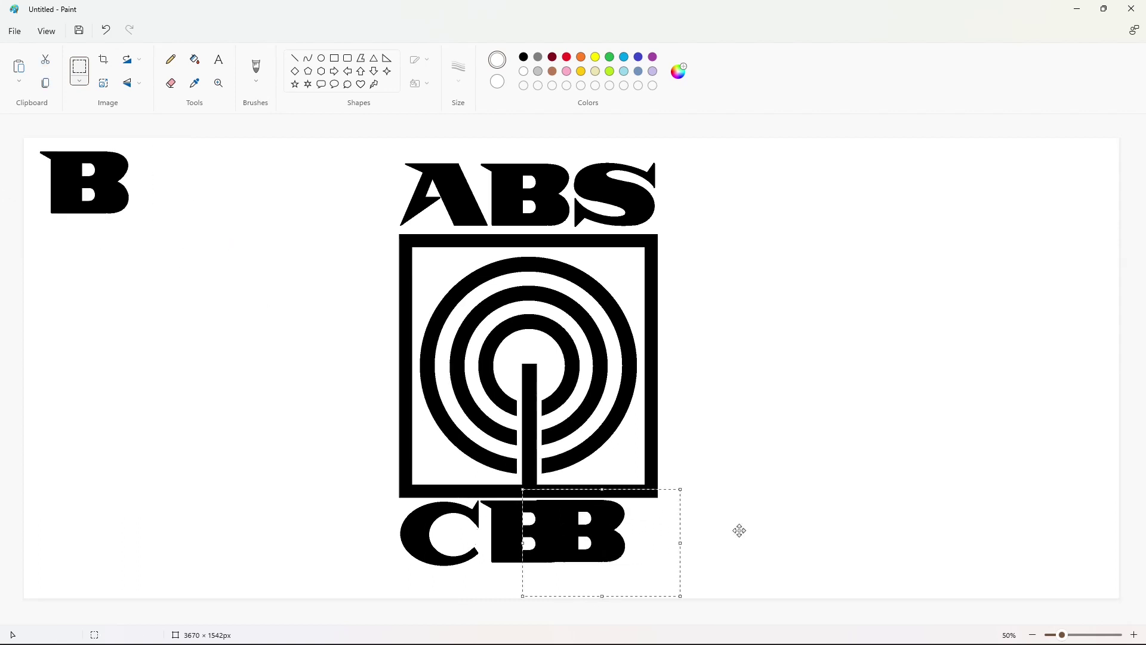
{"action": "key", "text": "Right"}
{"action": "key", "text": "Right"}
{"action": "key", "text": "Right"}
{"action": "key", "text": "Right"}
{"action": "key", "text": "Right"}
{"action": "key", "text": "Right"}
{"action": "key", "text": "Right"}
{"action": "key", "text": "Right"}
{"action": "key", "text": "Right"}
{"action": "key", "text": "Right"}
{"action": "key", "text": "Right"}
{"action": "key", "text": "Right"}
{"action": "key", "text": "Right"}
{"action": "key", "text": "Right"}
{"action": "key", "text": "Right"}
{"action": "key", "text": "Right"}
{"action": "key", "text": "Right"}
{"action": "key", "text": "Right"}
{"action": "key", "text": "Right"}
{"action": "key", "text": "Right"}
{"action": "left_click", "coordinate": [773, 521]}
Touch up the lower edge of the first B below the frame with short black lines, comparing it with the ABS lettering
{"action": "left_click", "coordinate": [1074, 634]}
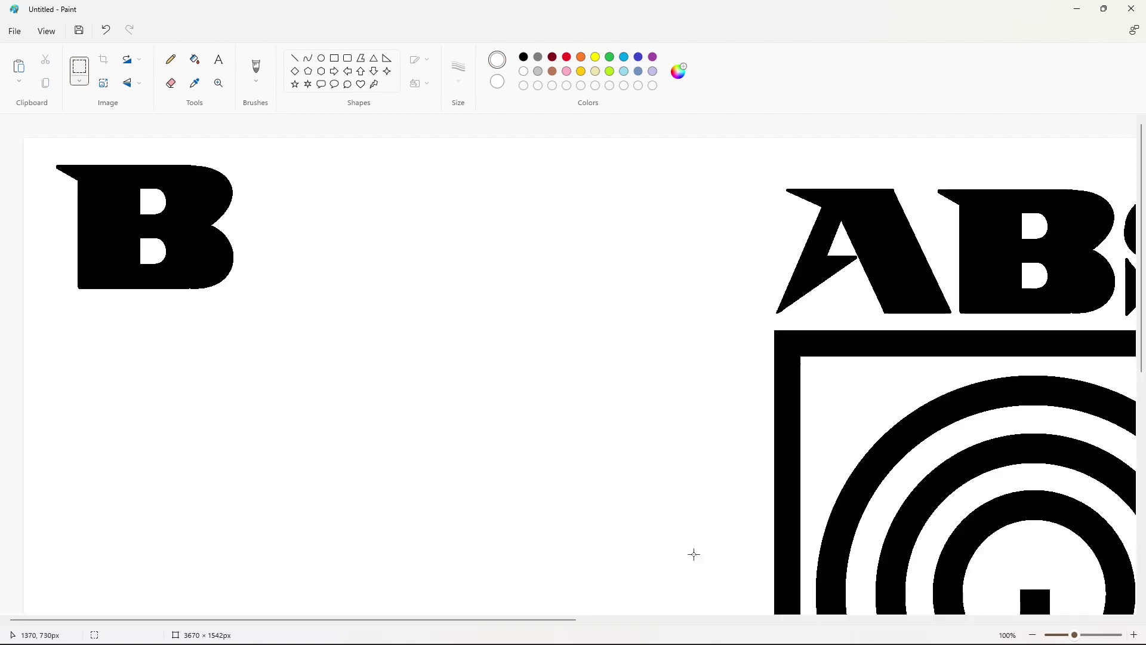
{"action": "scroll", "coordinate": [693, 553], "scroll_direction": "down", "scroll_amount": 5}
{"action": "left_click_drag", "start_coordinate": [416, 619], "coordinate": [724, 619]}
{"action": "left_click", "coordinate": [292, 57]}
{"action": "left_click", "coordinate": [520, 56]}
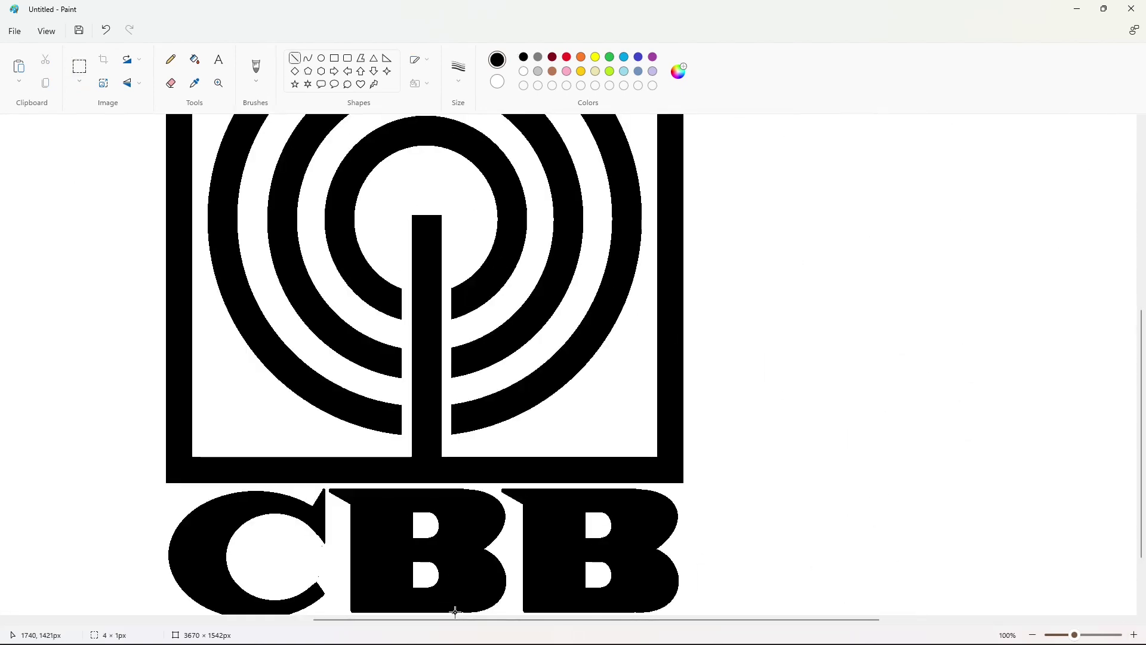
{"action": "scroll", "coordinate": [635, 516], "scroll_direction": "down", "scroll_amount": 2}
{"action": "scroll", "coordinate": [452, 208], "scroll_direction": "up", "scroll_amount": 8}
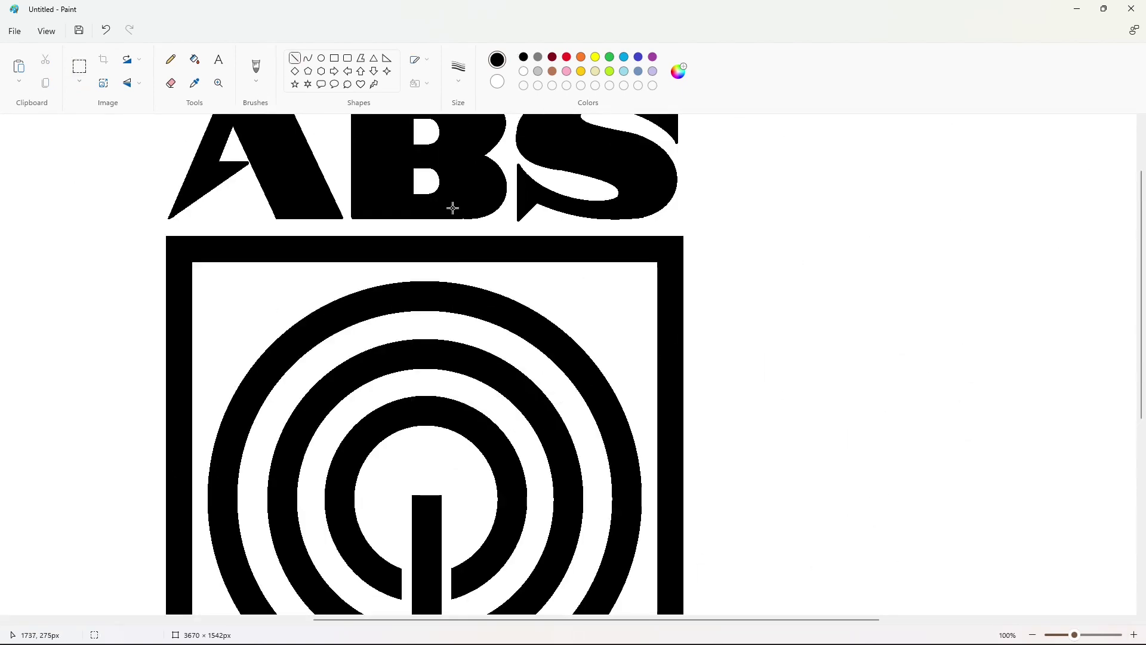
{"action": "scroll", "coordinate": [564, 270], "scroll_direction": "down", "scroll_amount": 8}
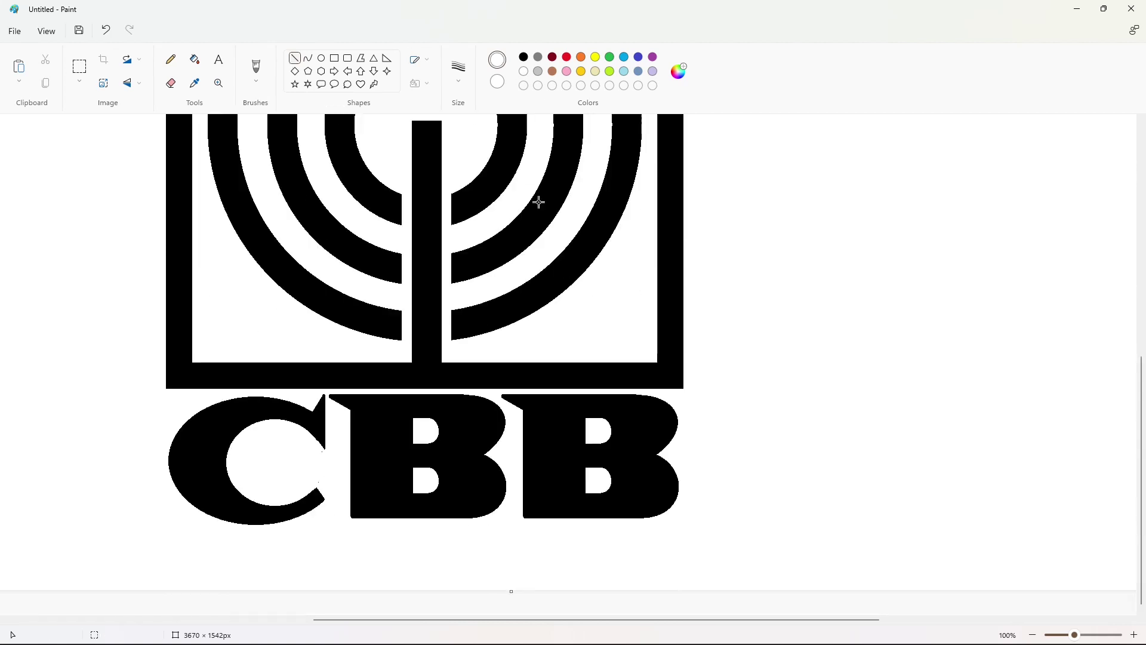
Split the last B below the frame with a vertical white line and erase its right half with white fill
{"action": "mouse_move", "coordinate": [583, 399]}
{"action": "left_mouse_down"}
{"action": "mouse_move", "coordinate": [584, 529]}
{"action": "mouse_move", "coordinate": [644, 505]}
{"action": "mouse_move", "coordinate": [643, 554]}
{"action": "mouse_move", "coordinate": [653, 524]}
{"action": "mouse_move", "coordinate": [624, 511]}
{"action": "mouse_move", "coordinate": [612, 563]}
{"action": "left_mouse_up"}
{"action": "left_click", "coordinate": [683, 515]}
{"action": "left_click", "coordinate": [195, 59]}
{"action": "left_click", "coordinate": [641, 430]}
Draw black curves for the arch and right leg of an n from the remaining stem, with a slanted foot line
{"action": "left_click", "coordinate": [1033, 635]}
{"action": "left_click", "coordinate": [308, 58]}
{"action": "left_click", "coordinate": [634, 498]}
{"action": "left_click", "coordinate": [635, 499]}
{"action": "left_click", "coordinate": [703, 531]}
{"action": "left_click", "coordinate": [617, 531]}
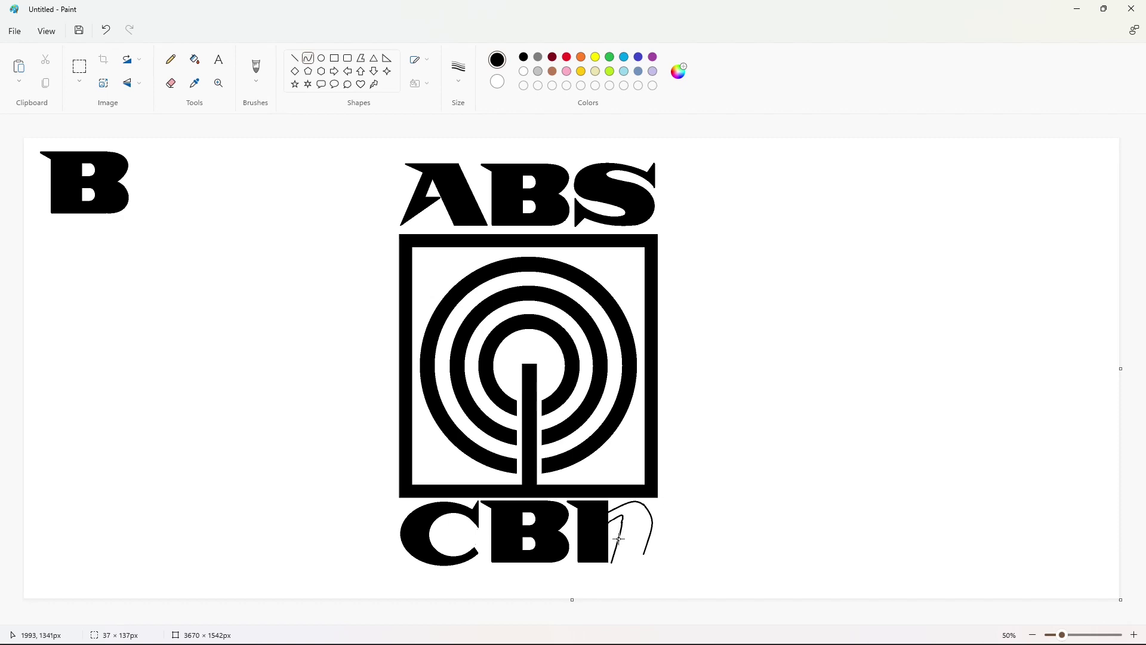
{"action": "left_click", "coordinate": [692, 543]}
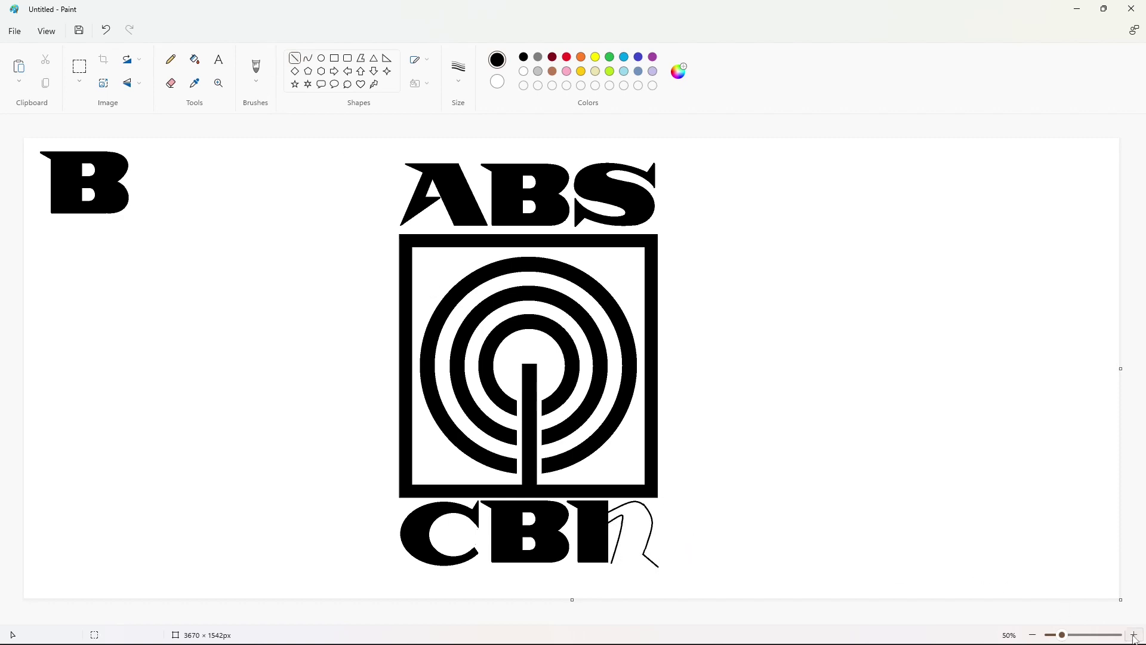
Close the base of the n's right leg with a straight black line and fill the shape with black
{"action": "left_click", "coordinate": [1134, 636]}
{"action": "scroll", "coordinate": [798, 573], "scroll_direction": "down", "scroll_amount": 5}
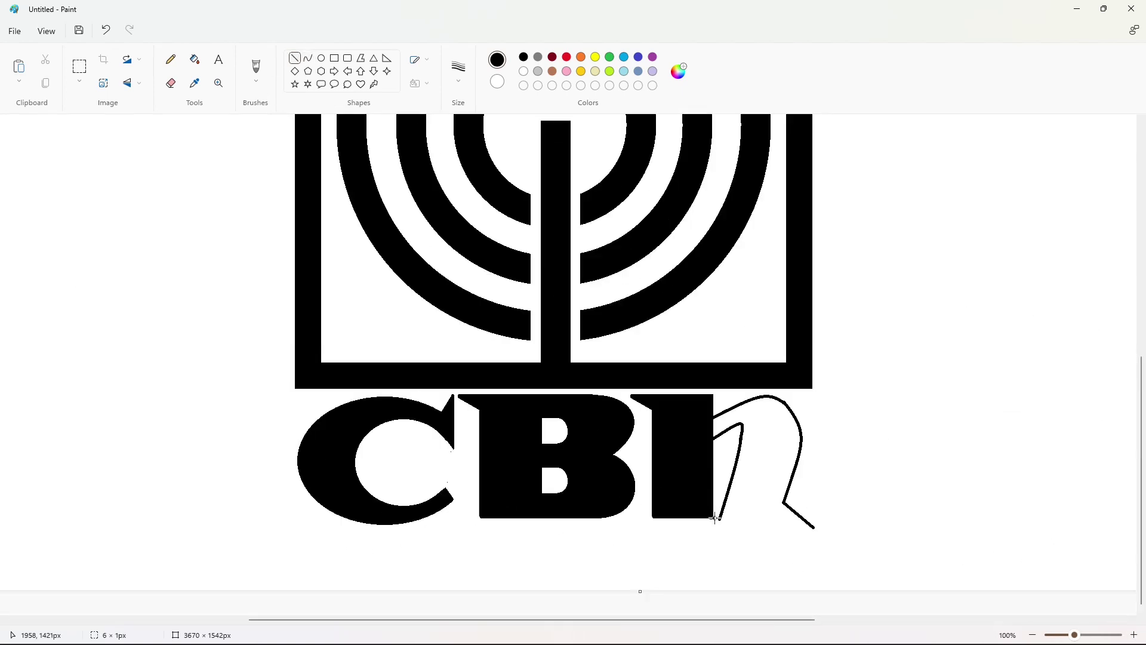
{"action": "left_click_drag", "start_coordinate": [714, 518], "coordinate": [801, 516]}
{"action": "left_click", "coordinate": [195, 60]}
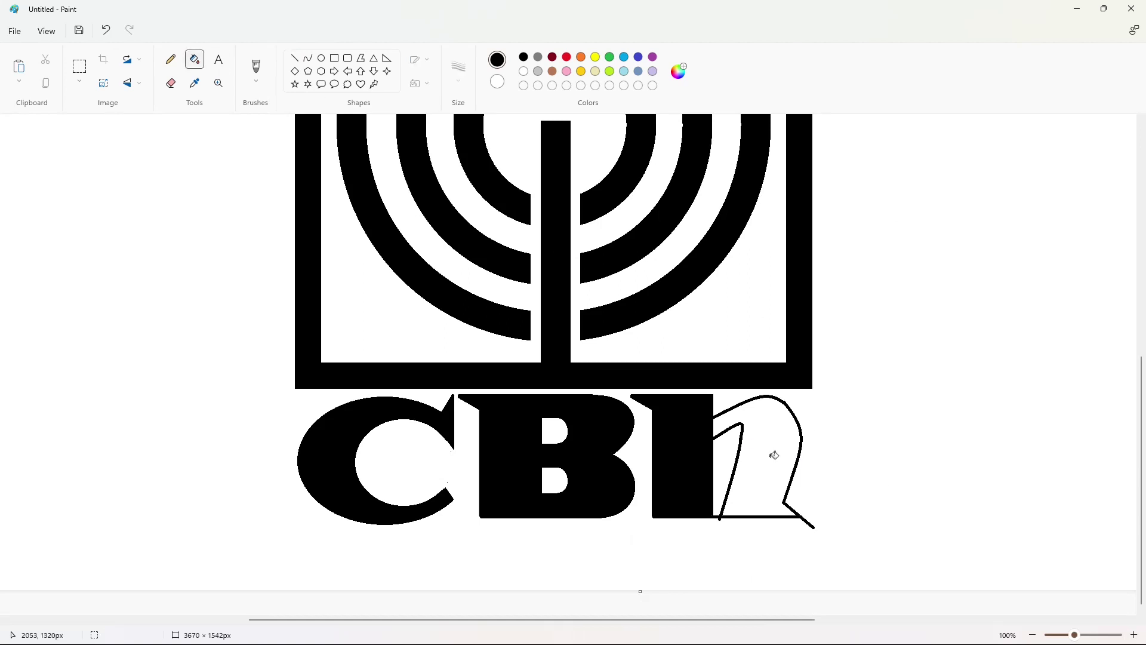
{"action": "left_click", "coordinate": [774, 456]}
Trim the excess lines below the n's base and at its foot serif with white lines
{"action": "left_click", "coordinate": [295, 58]}
{"action": "left_click", "coordinate": [523, 71]}
{"action": "left_click_drag", "start_coordinate": [743, 523], "coordinate": [793, 521]}
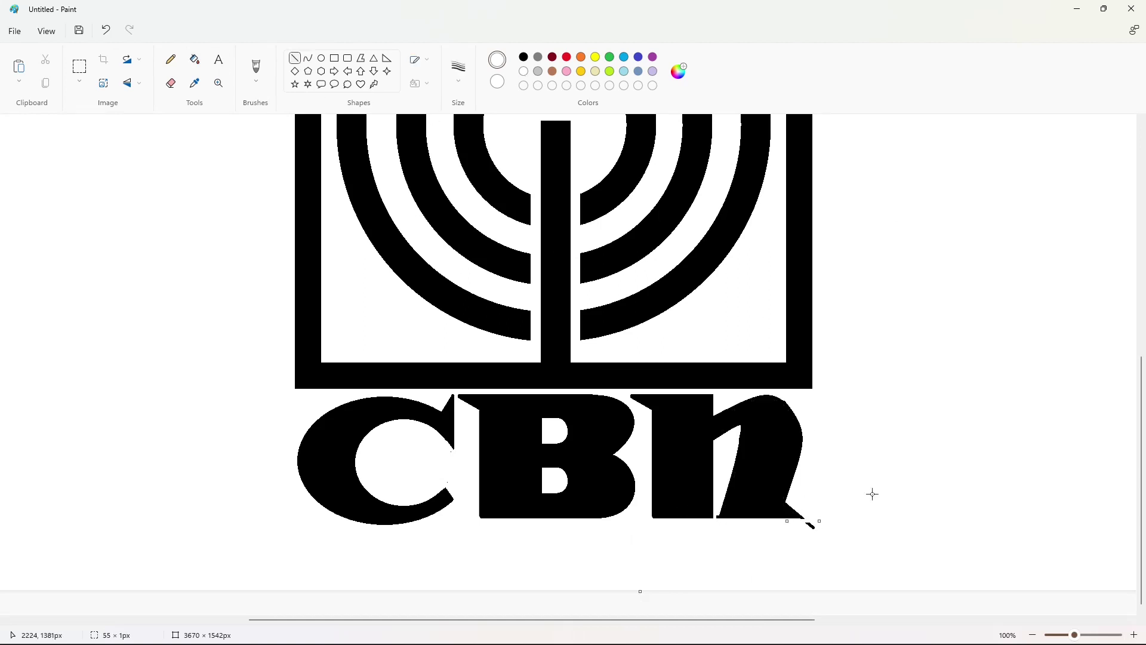
{"action": "left_click_drag", "start_coordinate": [718, 511], "coordinate": [715, 524]}
{"action": "left_click", "coordinate": [916, 493]}
{"action": "left_click_drag", "start_coordinate": [807, 523], "coordinate": [824, 532]}
{"action": "left_click_drag", "start_coordinate": [805, 520], "coordinate": [824, 530]}
{"action": "left_click", "coordinate": [869, 508]}
Touch up the curved shoulder of the n with short white and black lines
{"action": "left_click", "coordinate": [832, 408]}
{"action": "mouse_move", "coordinate": [779, 395]}
{"action": "left_mouse_down"}
{"action": "mouse_move", "coordinate": [791, 407]}
{"action": "mouse_move", "coordinate": [750, 432]}
{"action": "left_mouse_up"}
{"action": "left_click", "coordinate": [523, 57]}
{"action": "left_click", "coordinate": [828, 434]}
{"action": "left_click", "coordinate": [1035, 636]}
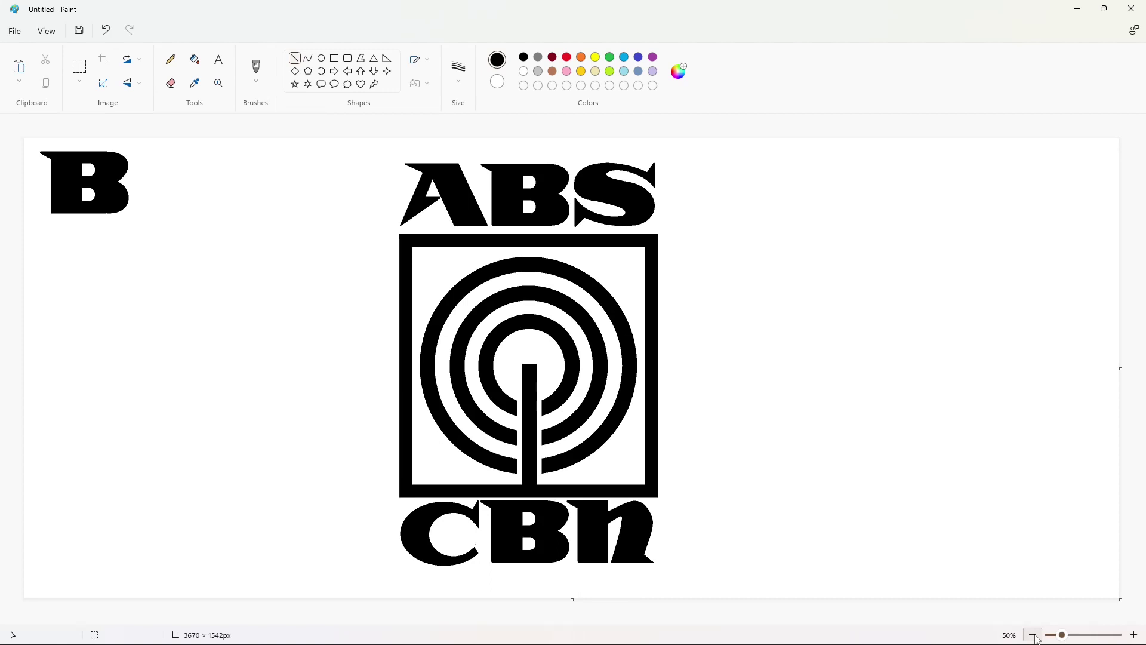
Erase the spare B in the canvas's upper-left corner by filling it with white
{"action": "left_click", "coordinate": [1134, 635]}
{"action": "left_click", "coordinate": [195, 60]}
{"action": "left_click", "coordinate": [524, 72]}
{"action": "left_click", "coordinate": [149, 226]}
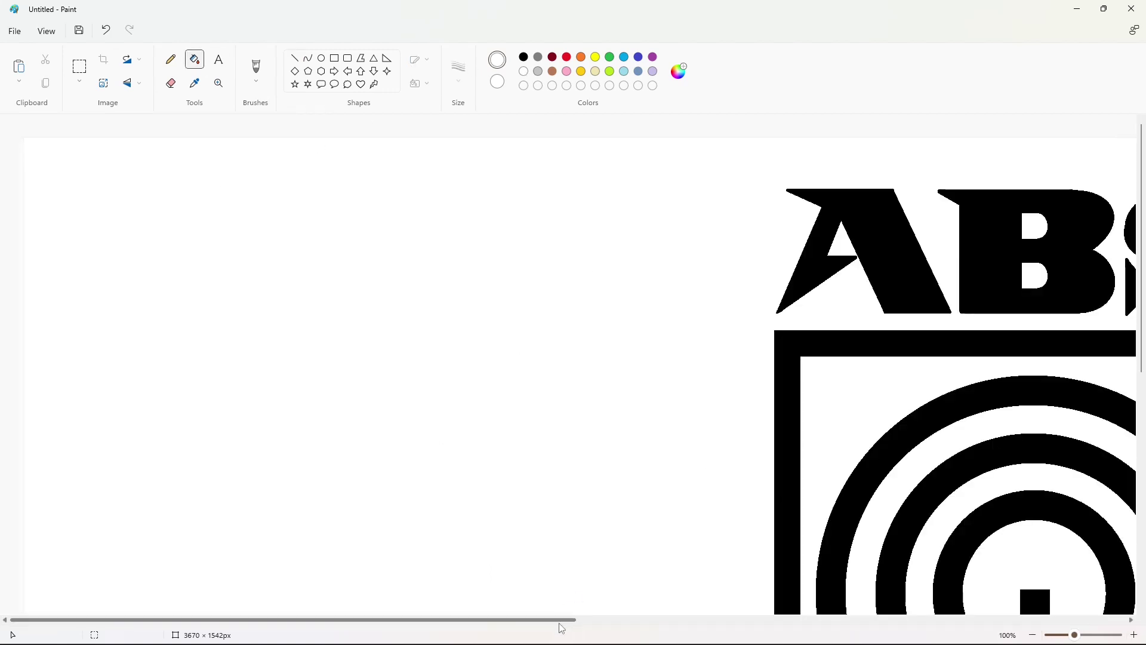
Trim the top edge of the S in ABS with a thin white horizontal line about 38 px long
{"action": "left_click_drag", "start_coordinate": [559, 621], "coordinate": [790, 621]}
{"action": "left_click", "coordinate": [294, 58]}
{"action": "left_click_drag", "start_coordinate": [720, 187], "coordinate": [743, 187]}
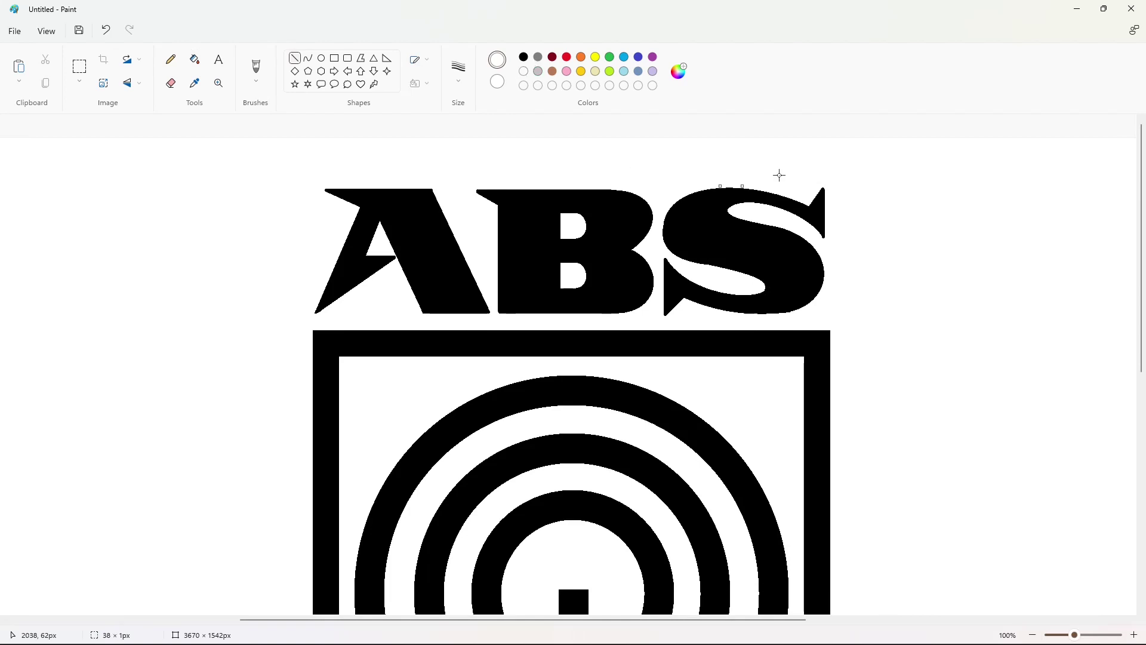
{"action": "left_click", "coordinate": [1033, 635]}
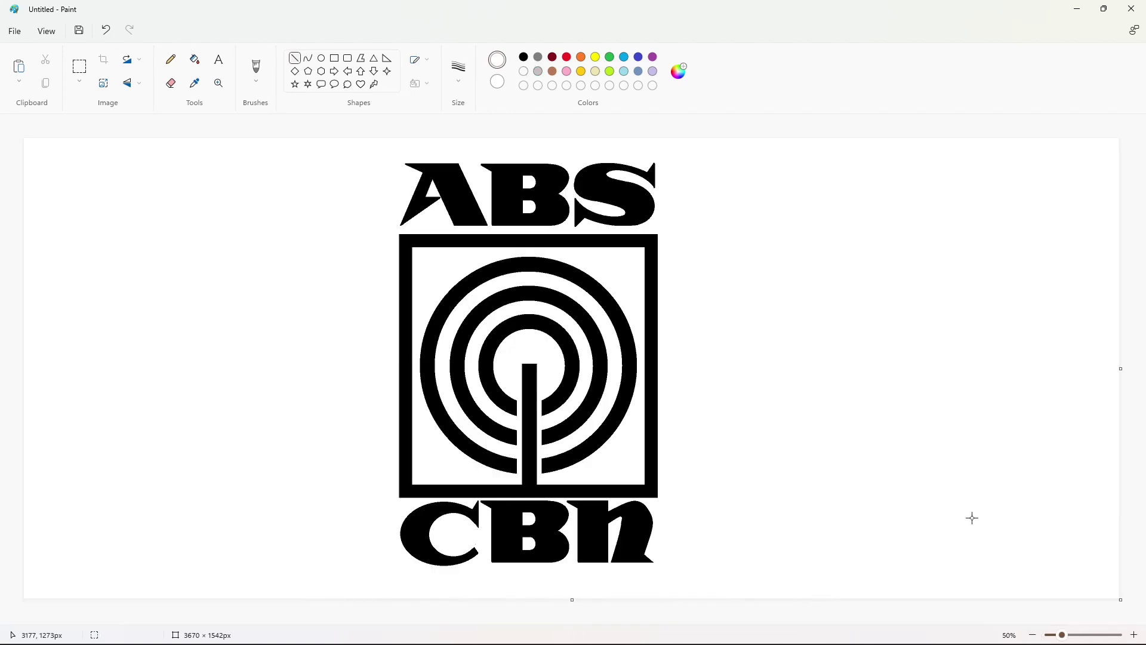
Create a custom blue with the value #0A59D6, starting from turquoise
{"action": "left_click", "coordinate": [624, 57]}
{"action": "left_click", "coordinate": [678, 71]}
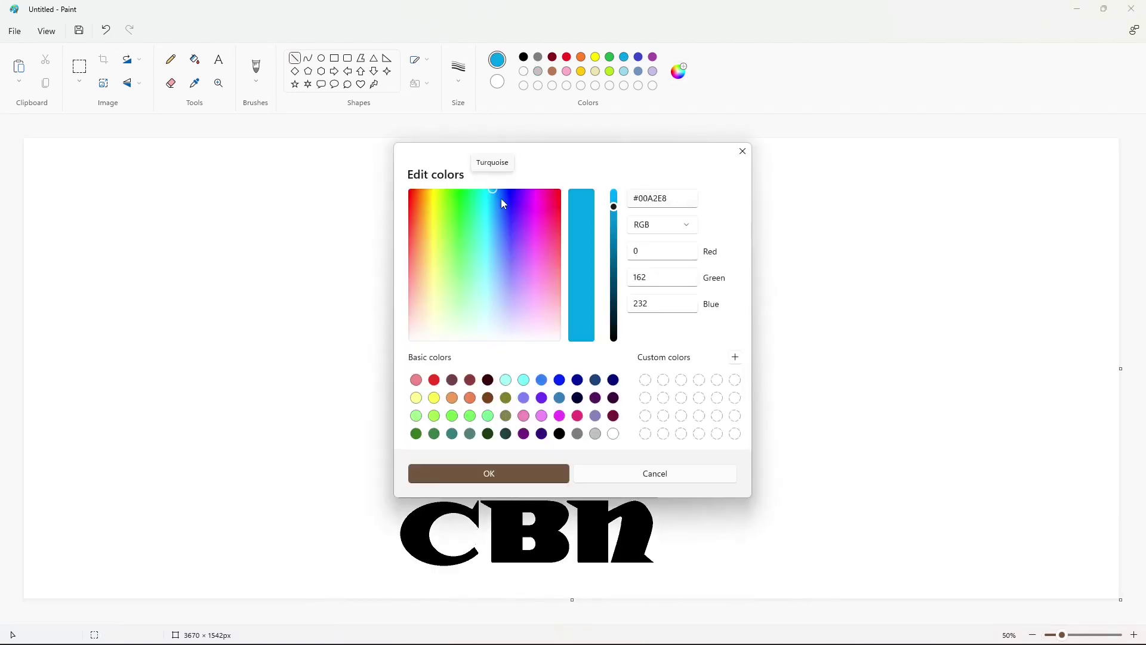
{"action": "left_click_drag", "start_coordinate": [500, 198], "coordinate": [500, 196]}
{"action": "left_click_drag", "start_coordinate": [614, 209], "coordinate": [614, 217]}
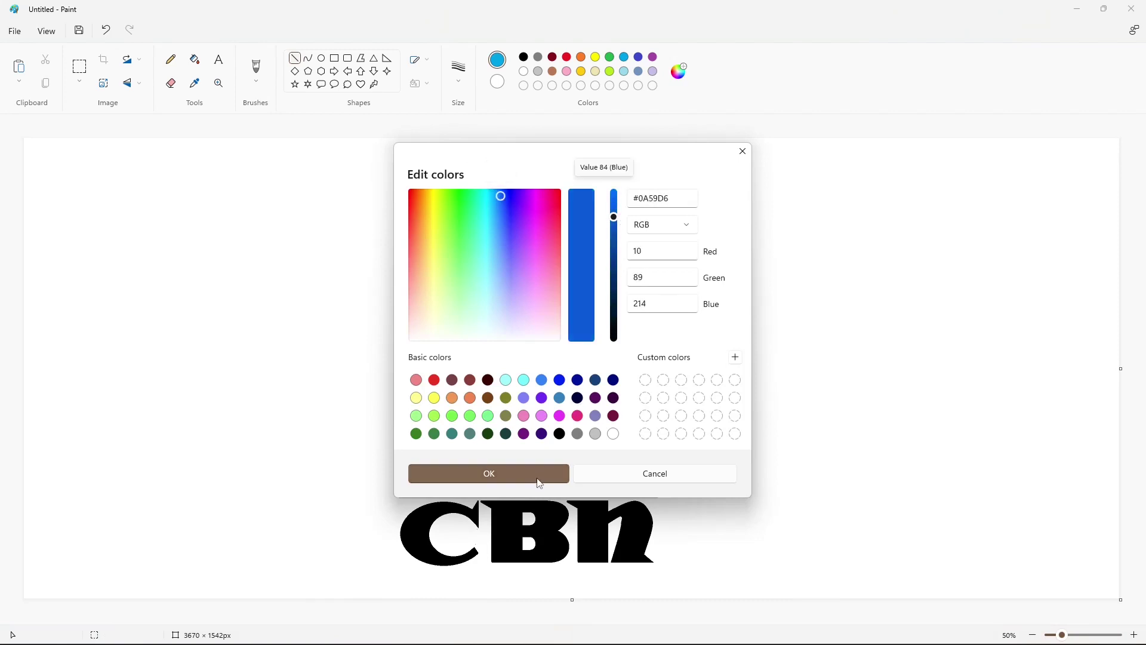
{"action": "left_click", "coordinate": [539, 473]}
Fill the outer ring with red, the middle ring with green and the inner ring with the custom blue
{"action": "left_click", "coordinate": [195, 59]}
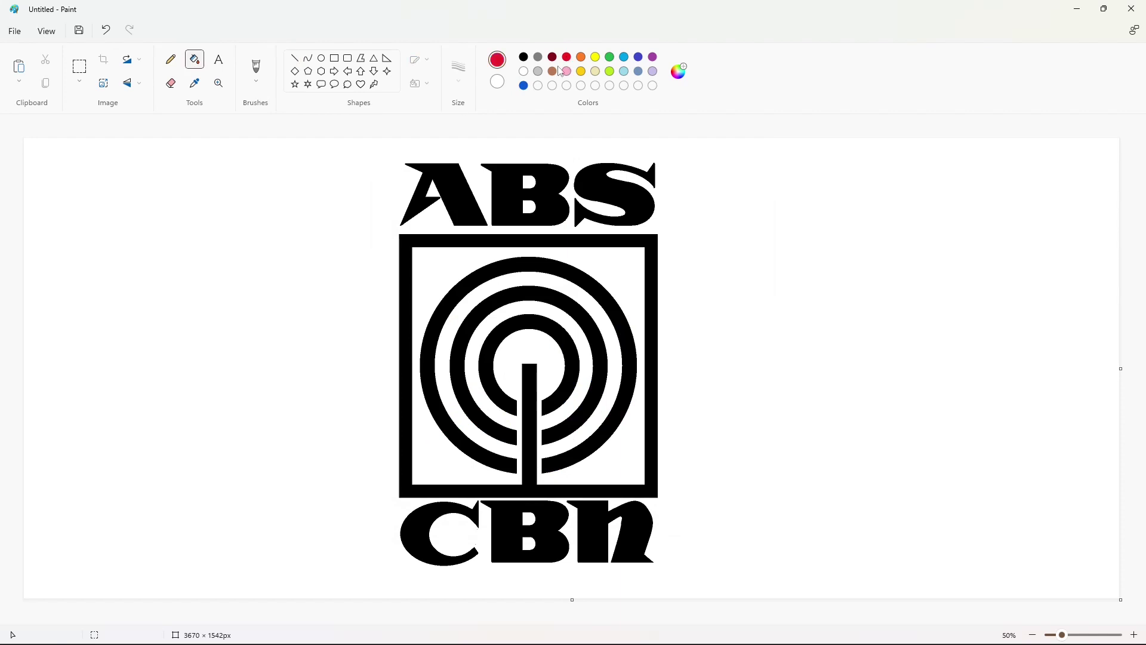
{"action": "left_click", "coordinate": [527, 264]}
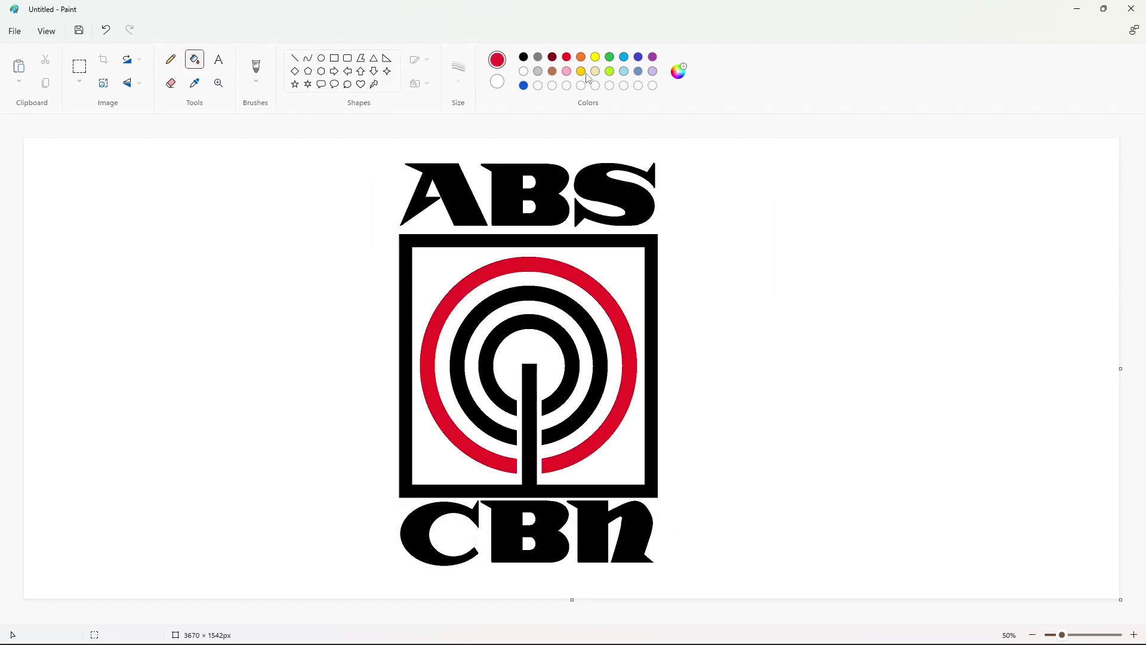
{"action": "left_click", "coordinate": [609, 57]}
{"action": "left_click", "coordinate": [541, 294]}
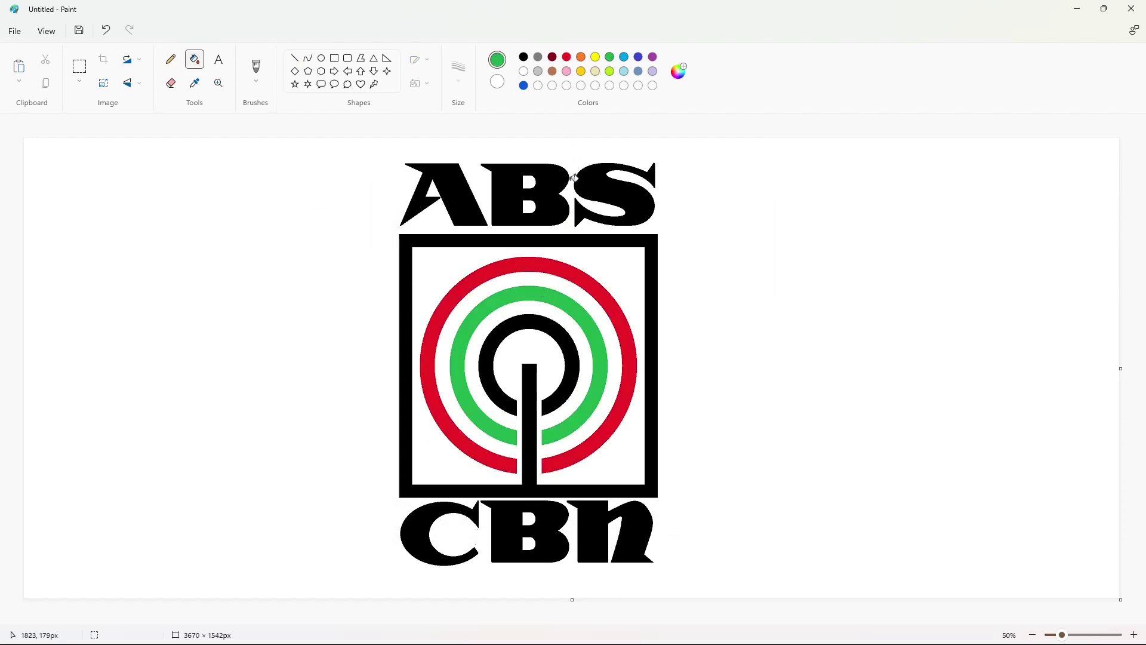
{"action": "left_click", "coordinate": [523, 86]}
{"action": "left_click", "coordinate": [556, 328]}
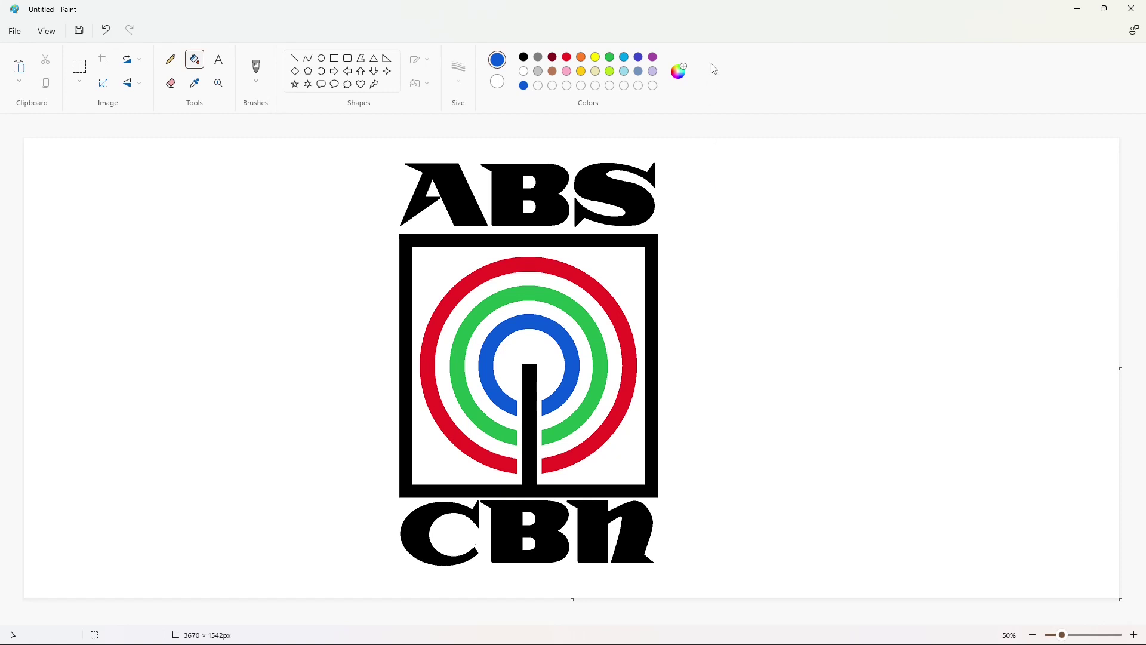